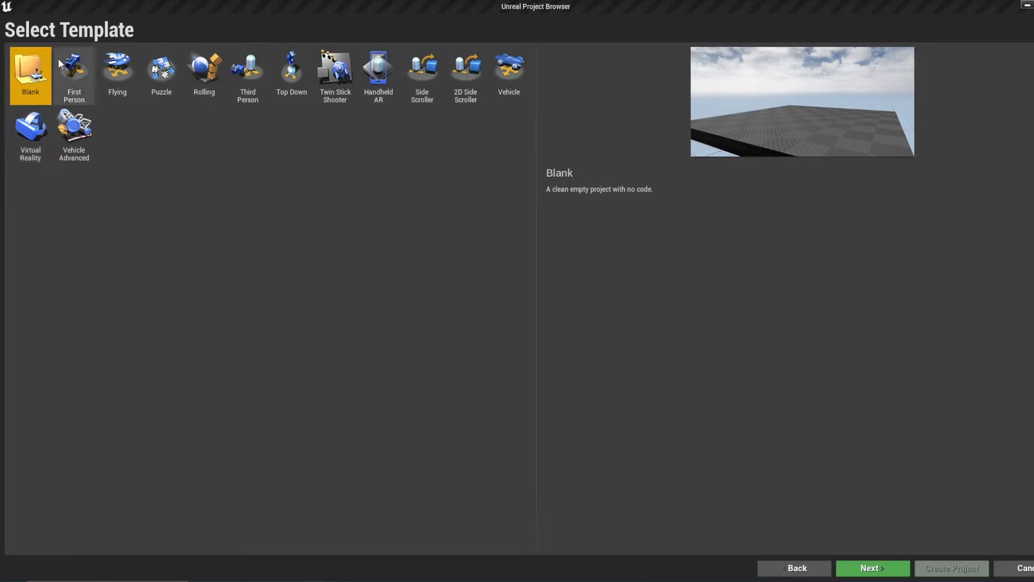
Choose the Third Person template and set the new project's type to Blueprint.
click(246, 75)
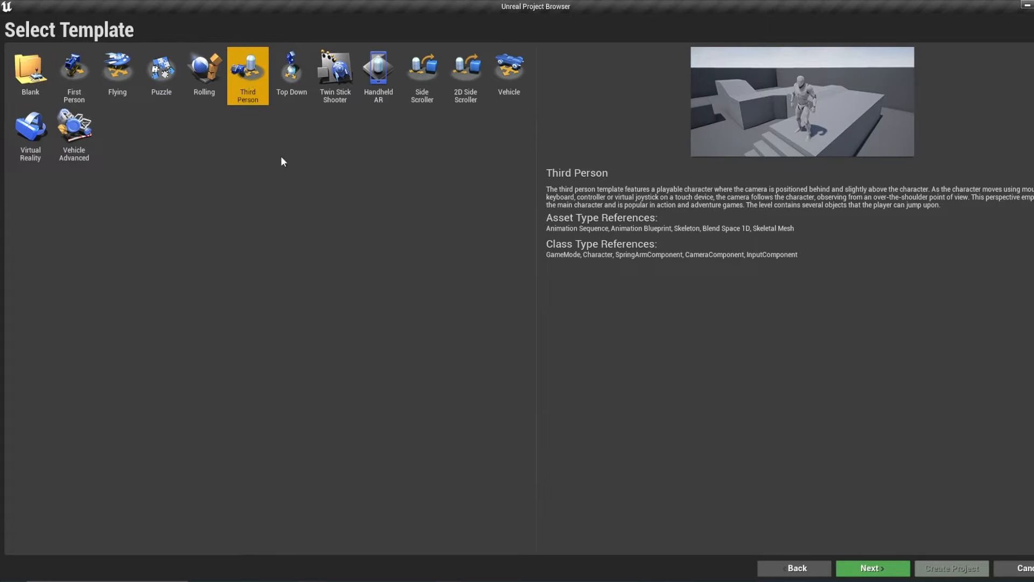
click(879, 568)
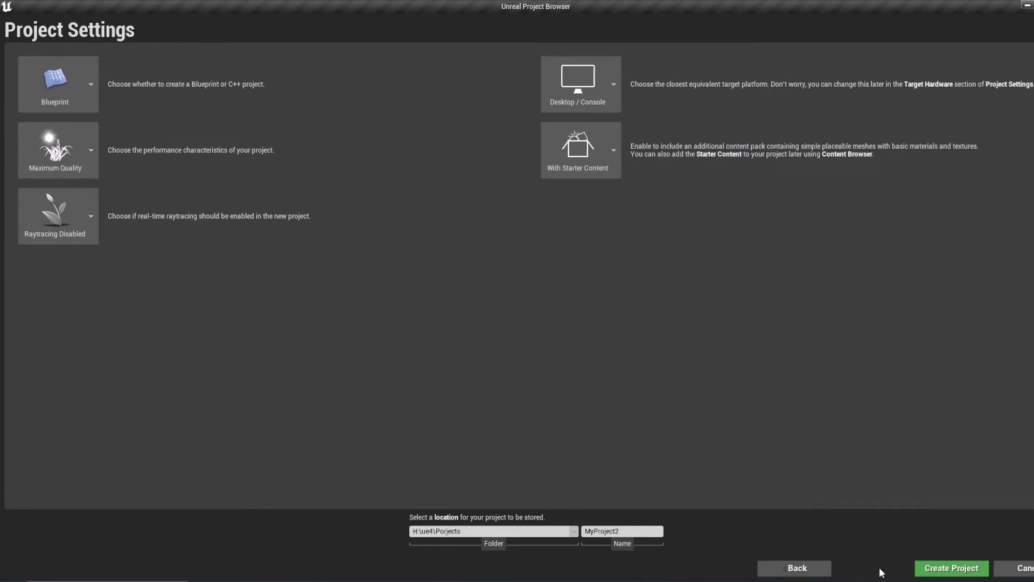
click(77, 82)
click(82, 134)
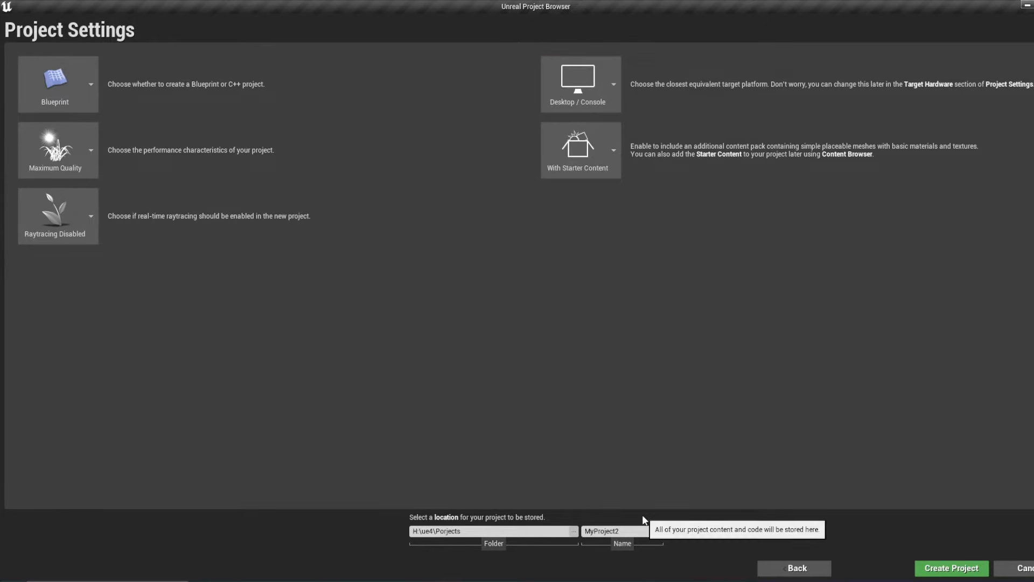
Name the project GDC_Project and create it.
drag(617, 531, 583, 532)
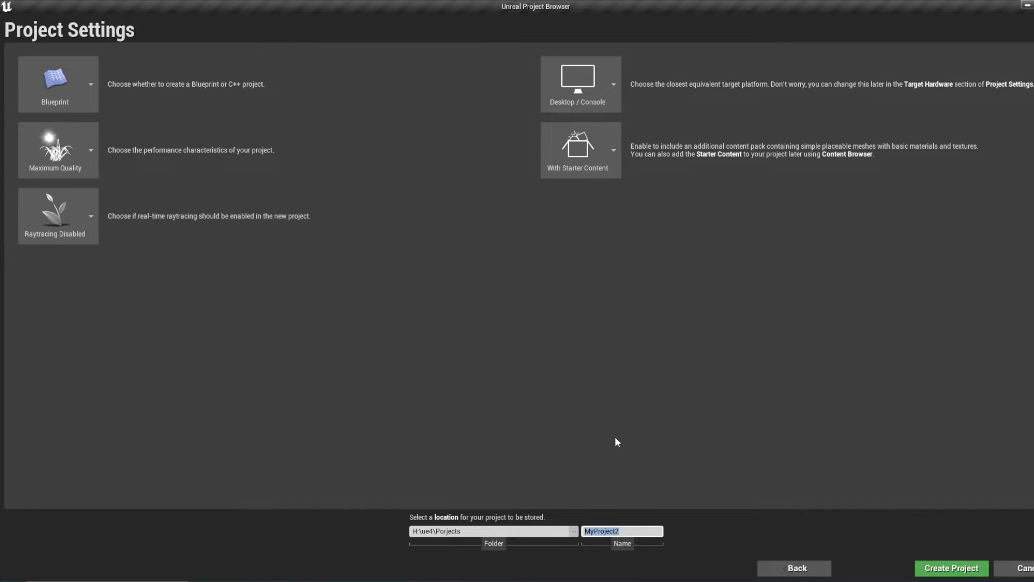
text(GDC_Project)
click(951, 570)
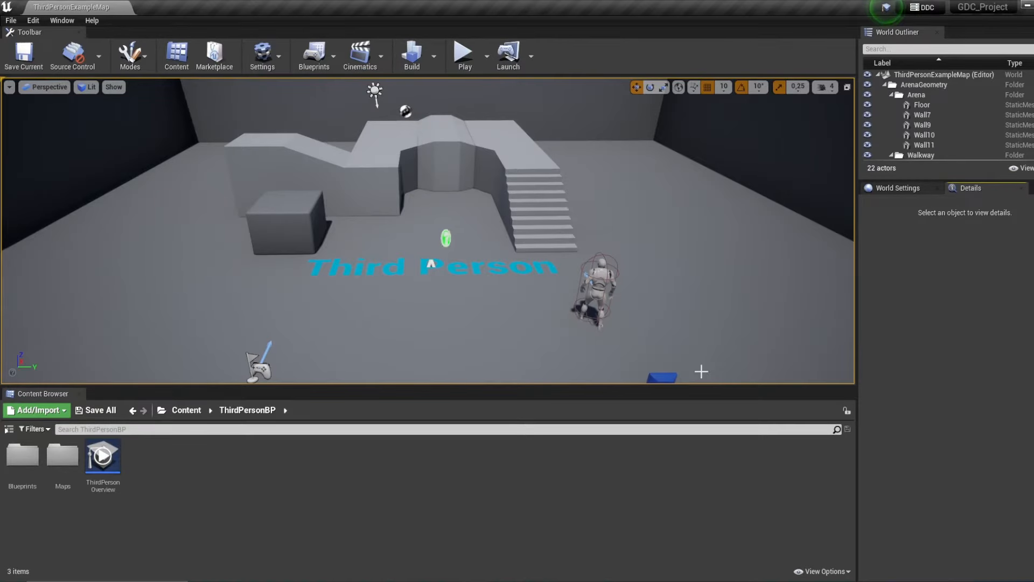
Play-test the third-person level by running and jumping around the arena with the character, and end the play session.
right_drag(640, 301, 630, 321)
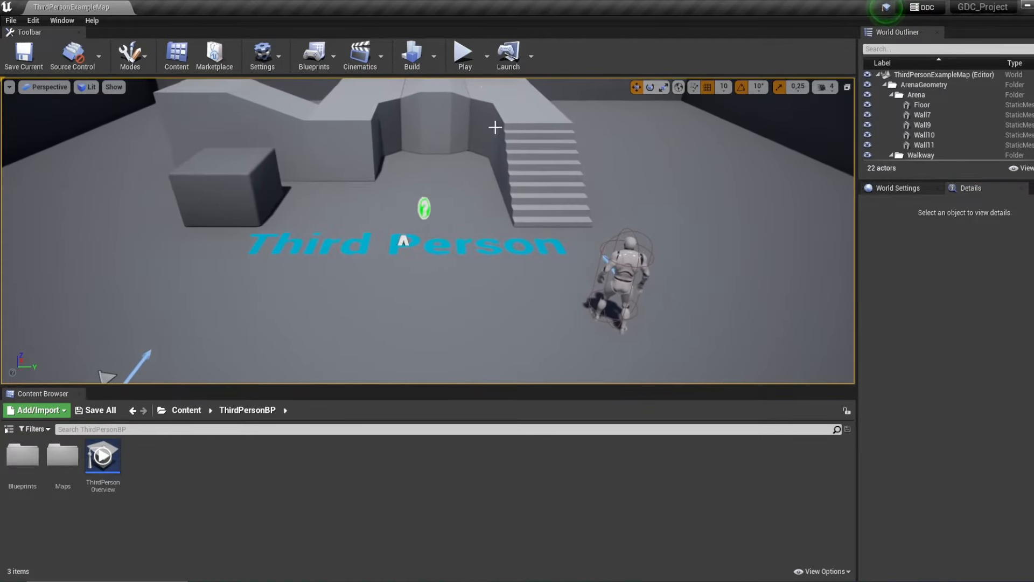
click(463, 52)
click(491, 171)
key(w)
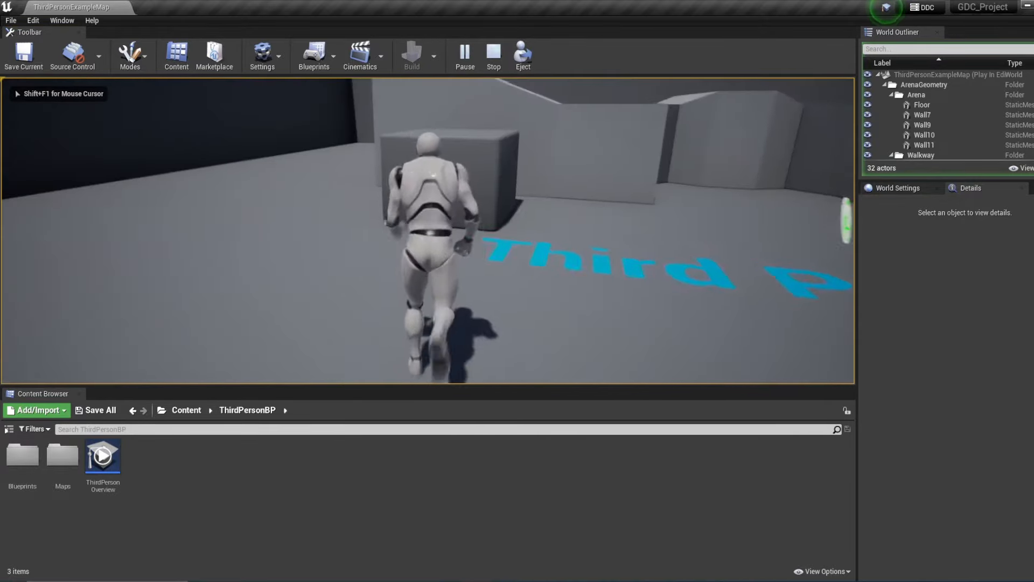
key(space)
key(s)
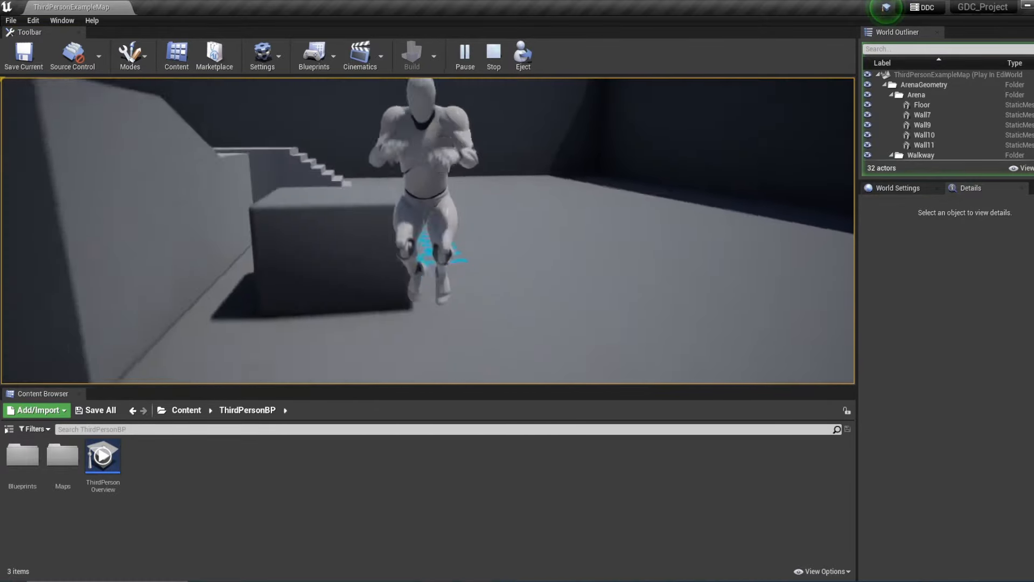
key(d)
key(w)
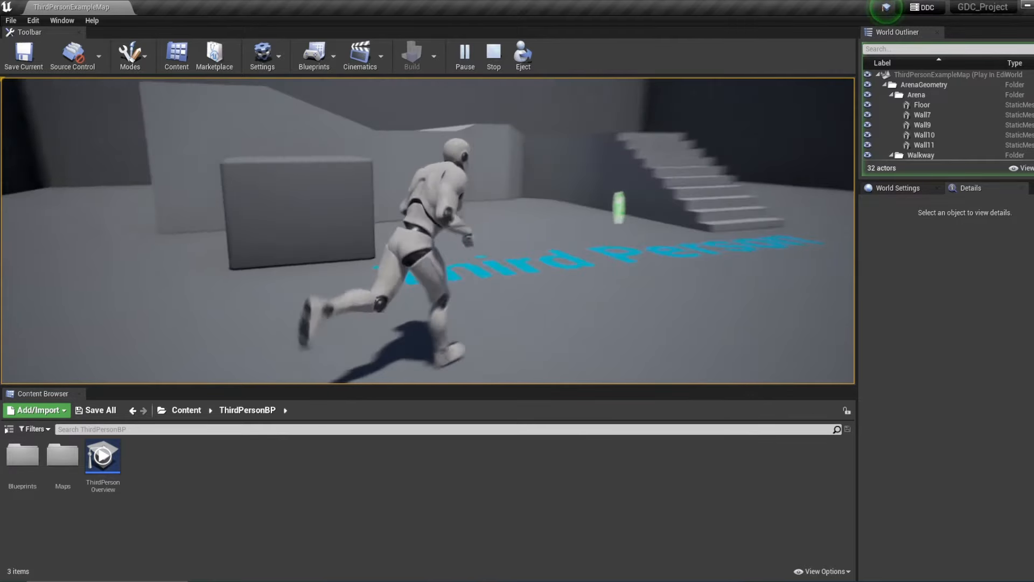
key(s)
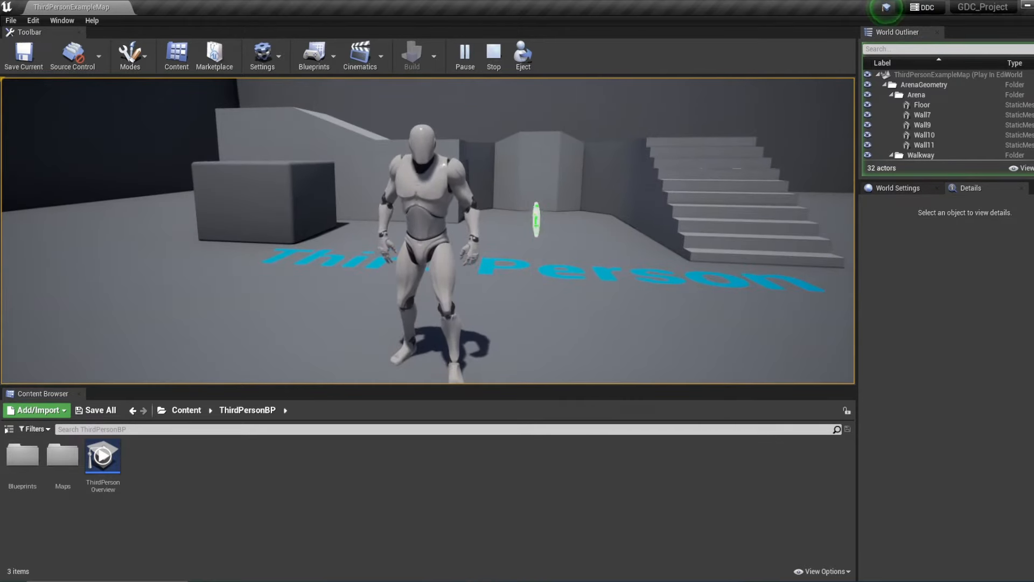
key(Escape)
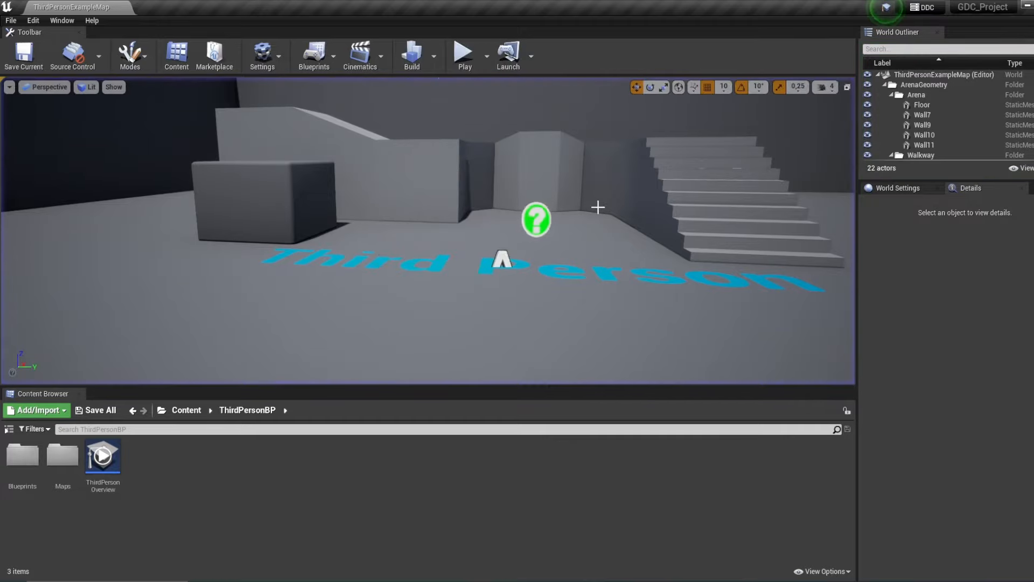
Fly the viewport camera around the arena to examine the level, and check the World Settings.
key(s)
right_drag(428, 232, 763, 242)
key(d)
key(a)
key(w)
key(w)
key(s)
key(d)
key(a)
key(s)
key(w)
key(s)
key(w)
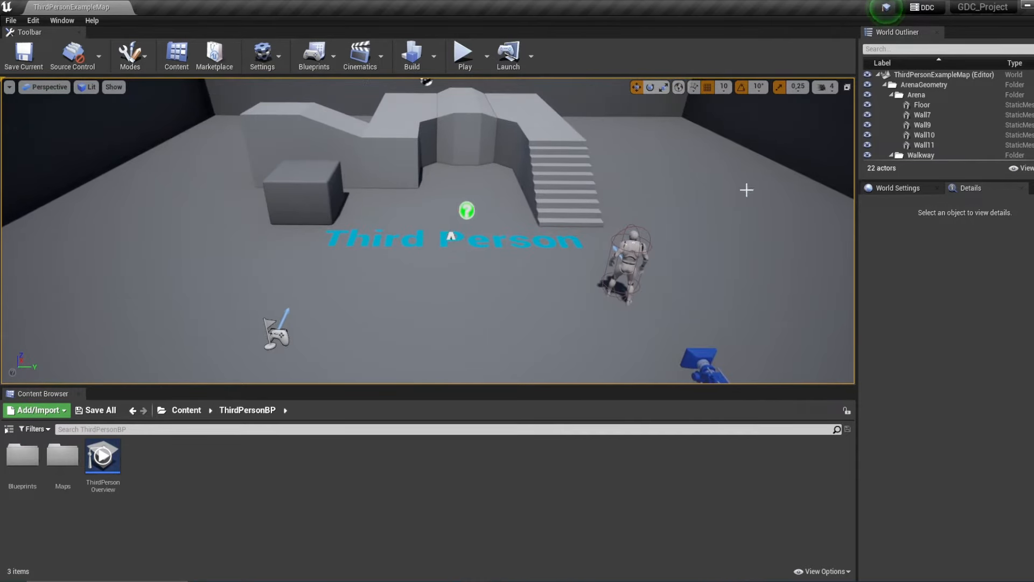
click(906, 190)
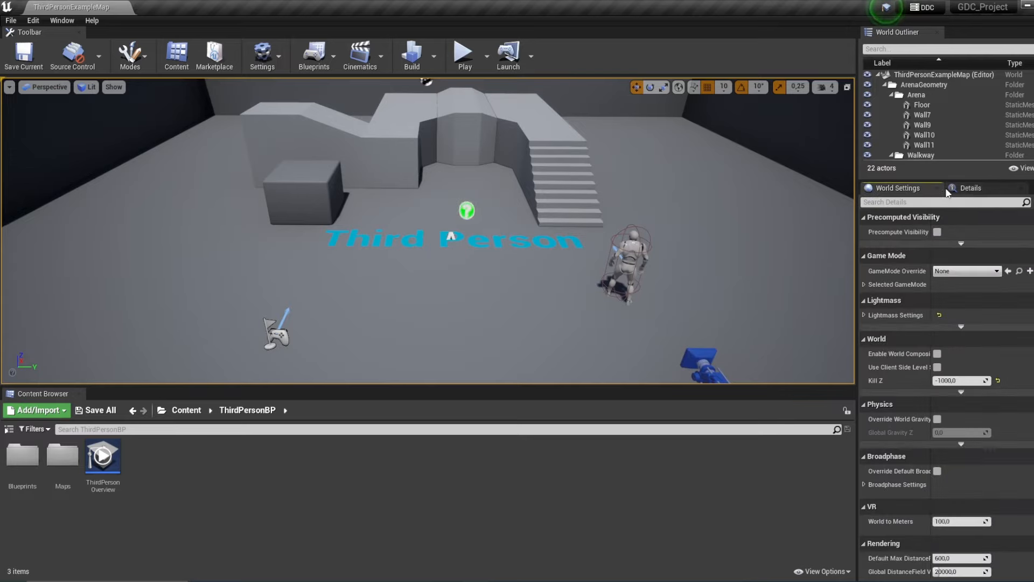
click(974, 188)
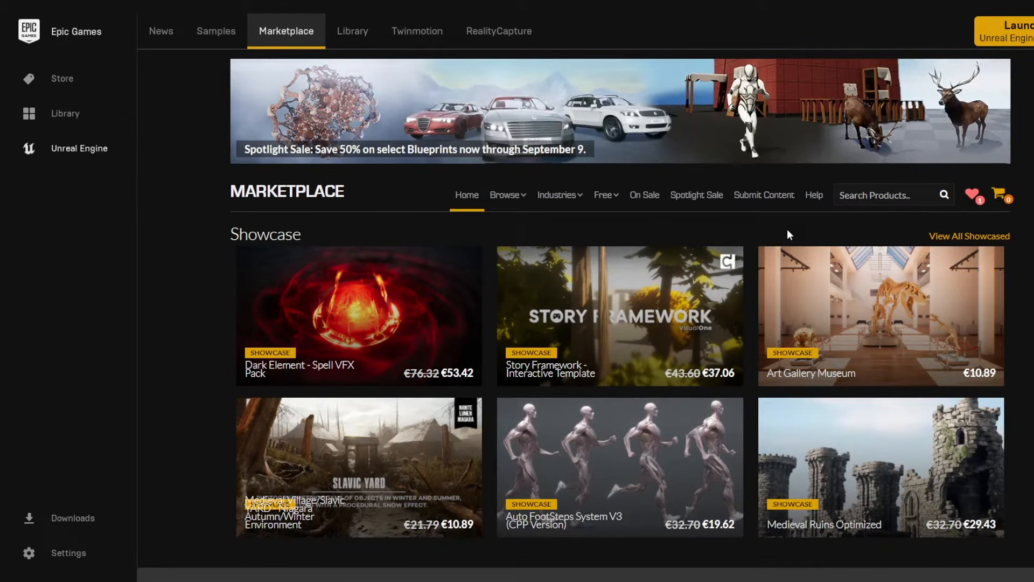
Switch to the Epic Games Launcher's Marketplace and look through the Permanently Free Collection.
mouse_move(604, 201)
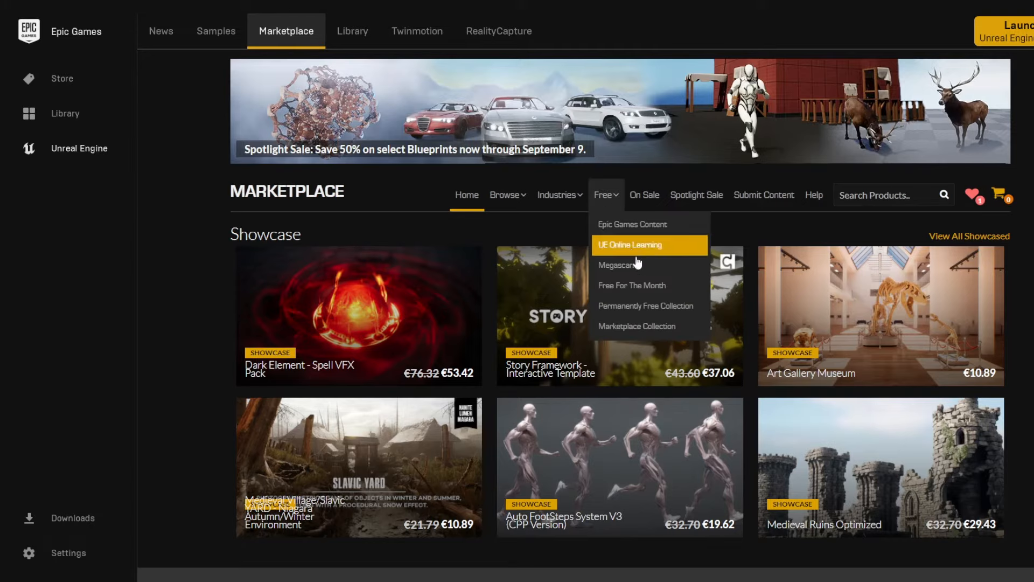
click(653, 308)
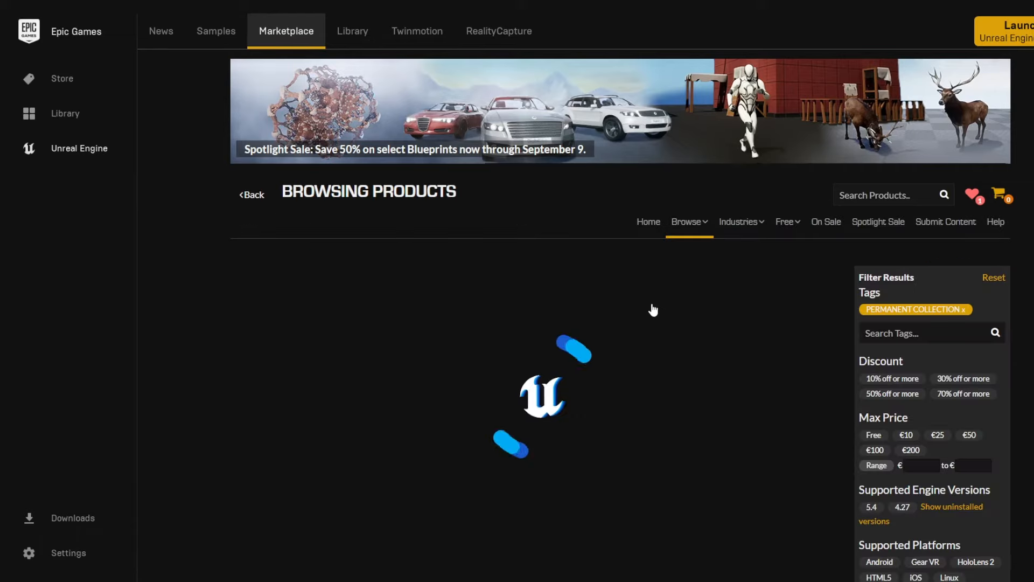
scroll(653, 309, down, 12)
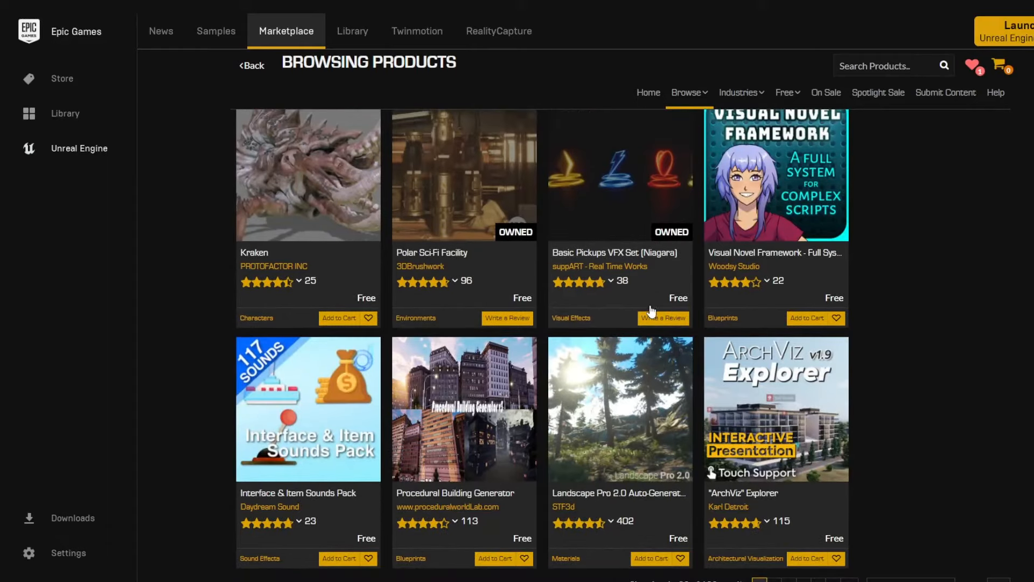
scroll(652, 308, up, 5)
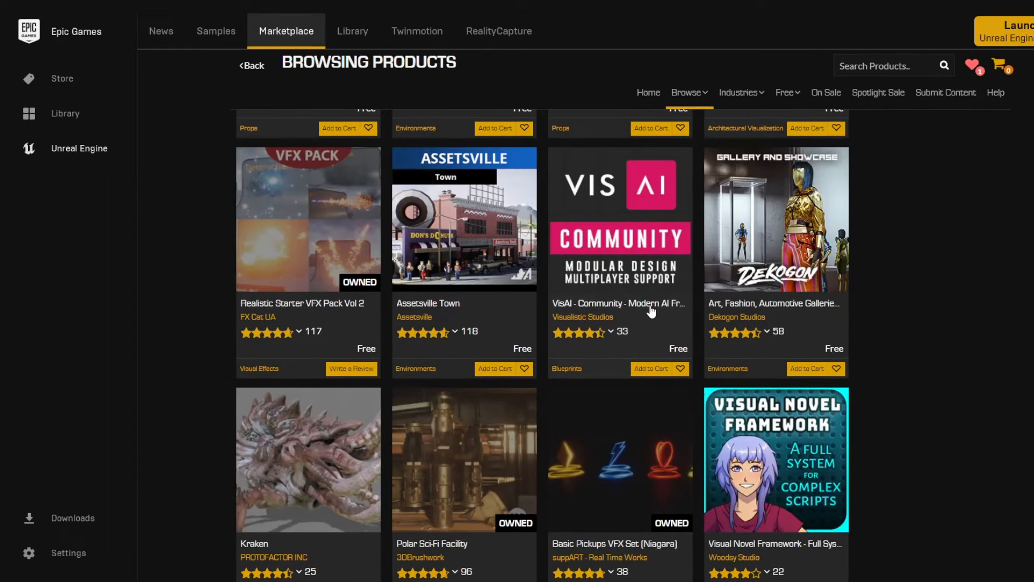
scroll(619, 264, down, 1)
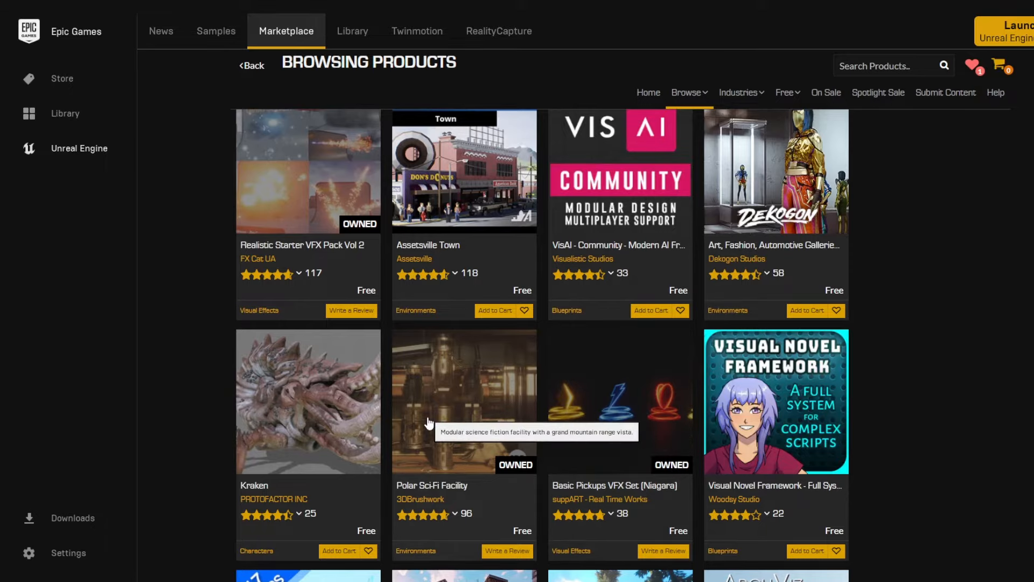
scroll(329, 431, up, 4)
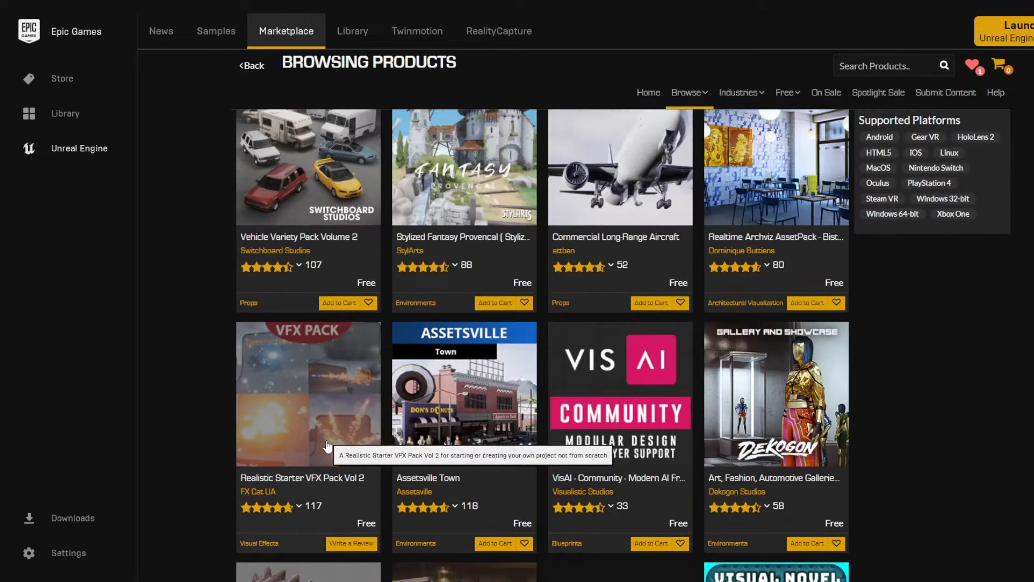
scroll(363, 383, up, 5)
scroll(362, 383, up, 2)
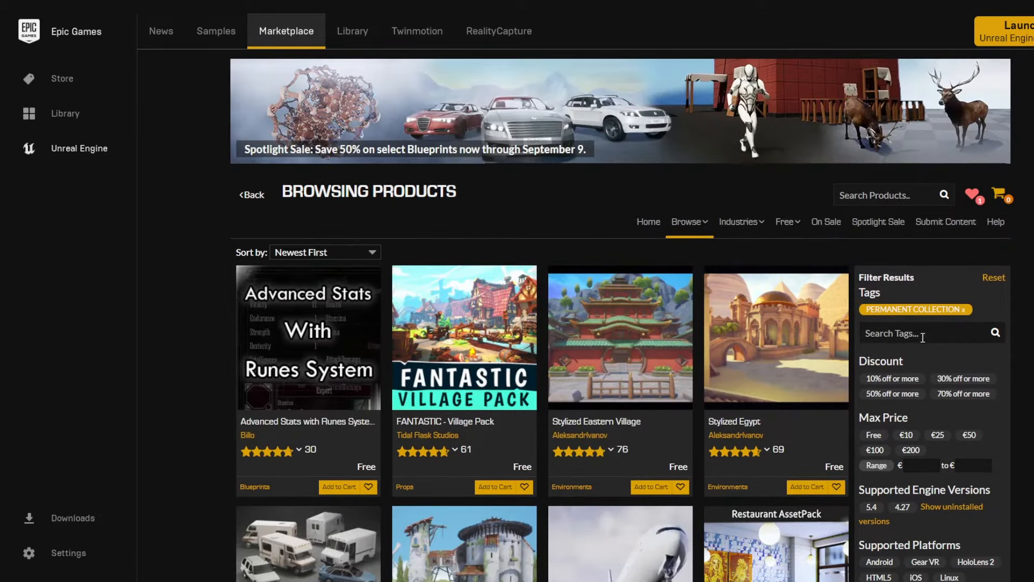
Open another page of the Permanently Free Collection and look through its products.
scroll(922, 338, down, 15)
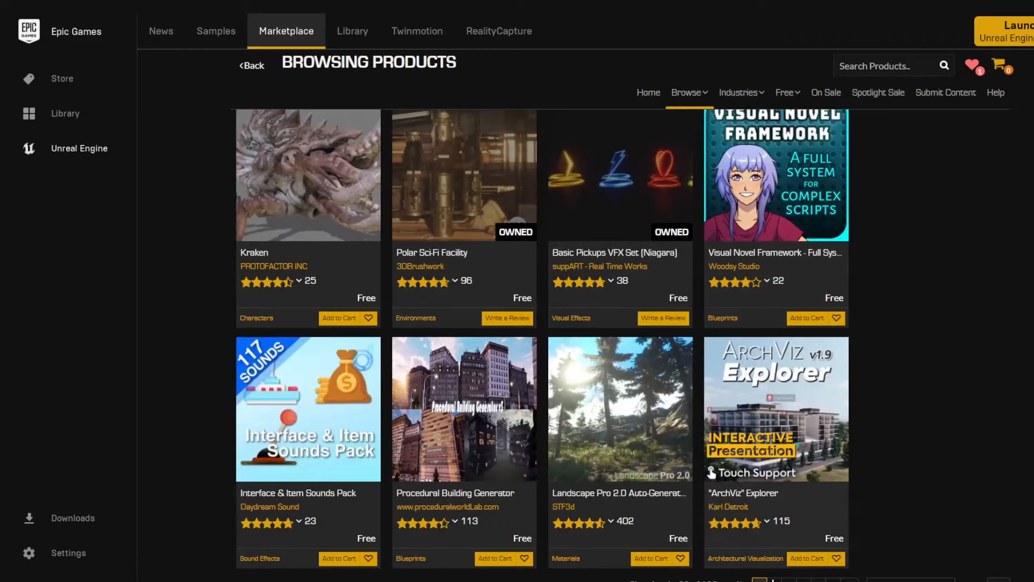
click(774, 581)
scroll(774, 448, up, 2)
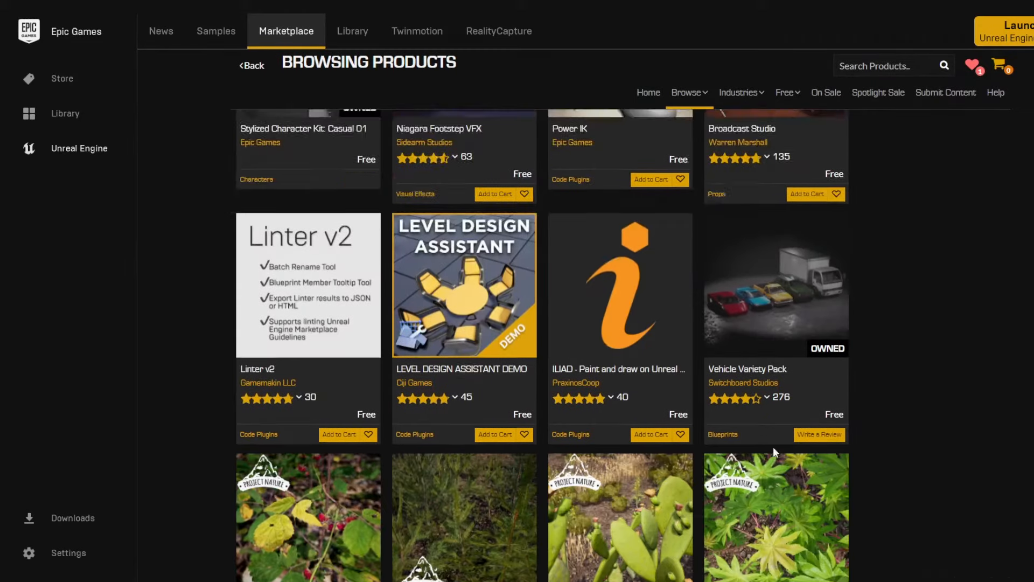
scroll(774, 447, up, 12)
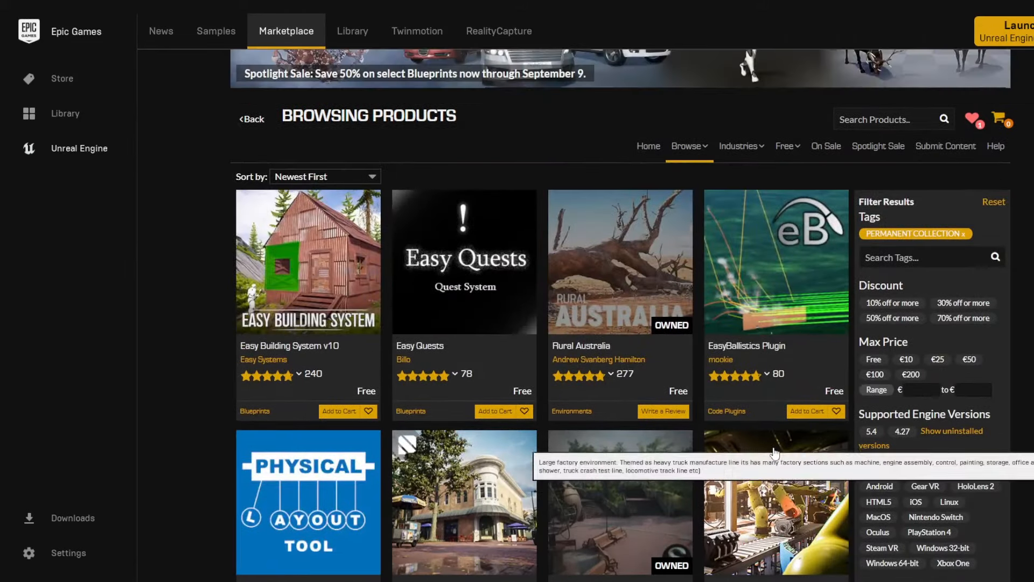
Search the Marketplace for rpg.
click(895, 259)
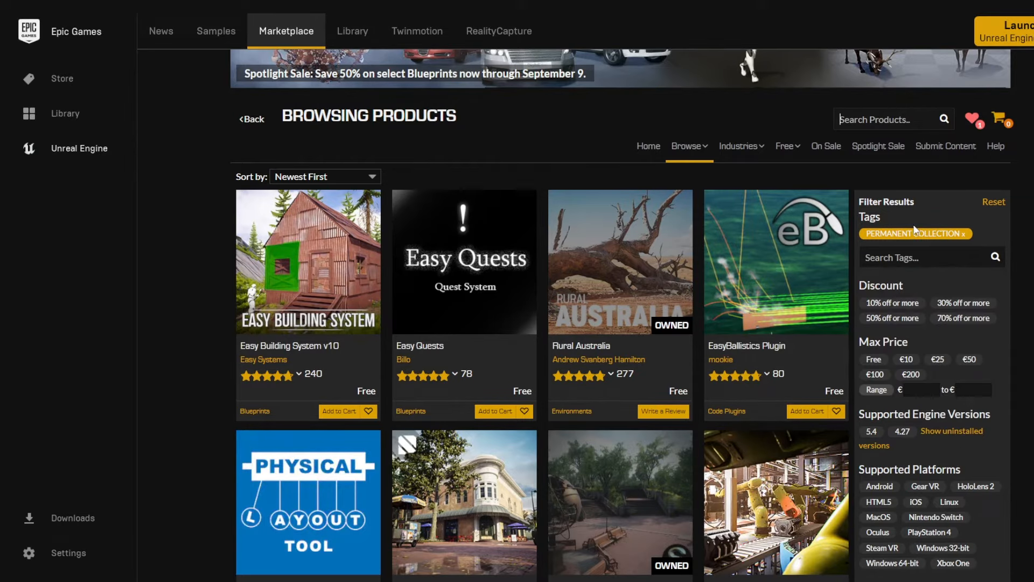
text(rpg)
key(Return)
scroll(608, 373, down, 1)
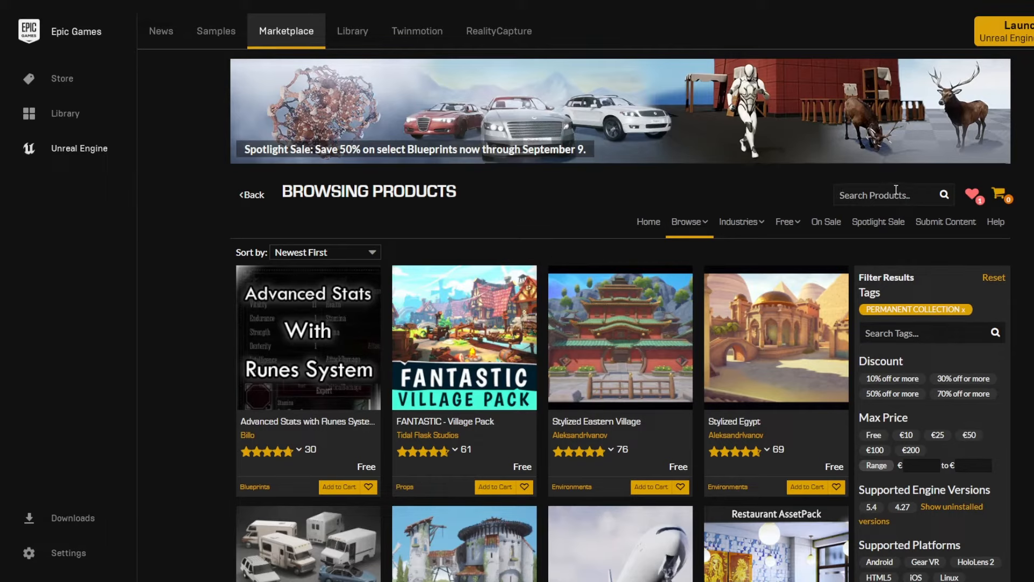
Search the Marketplace for infinity blade and look through the Infinity Blade asset packs.
text(infinity blade)
key(Return)
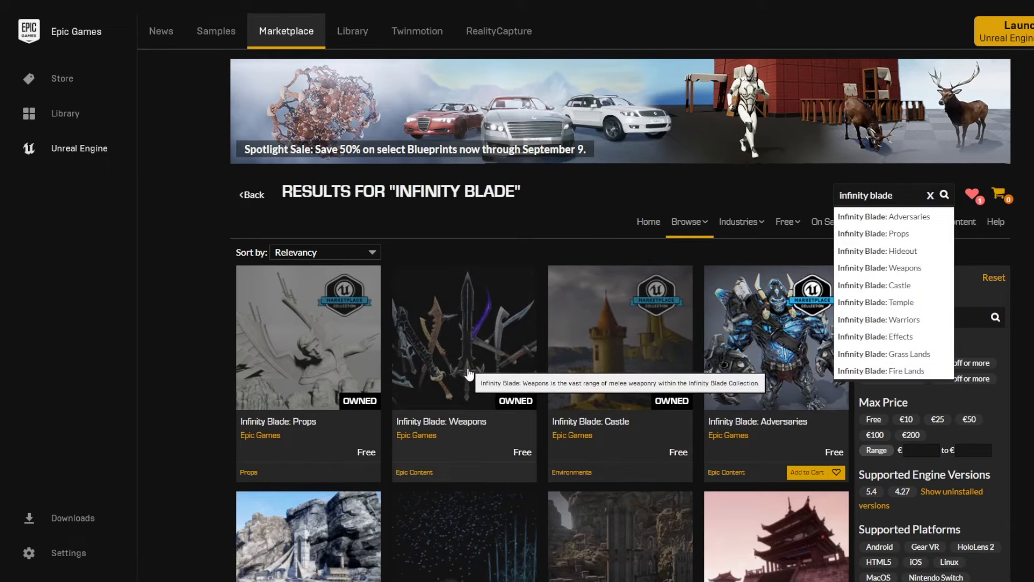
scroll(469, 373, down, 2)
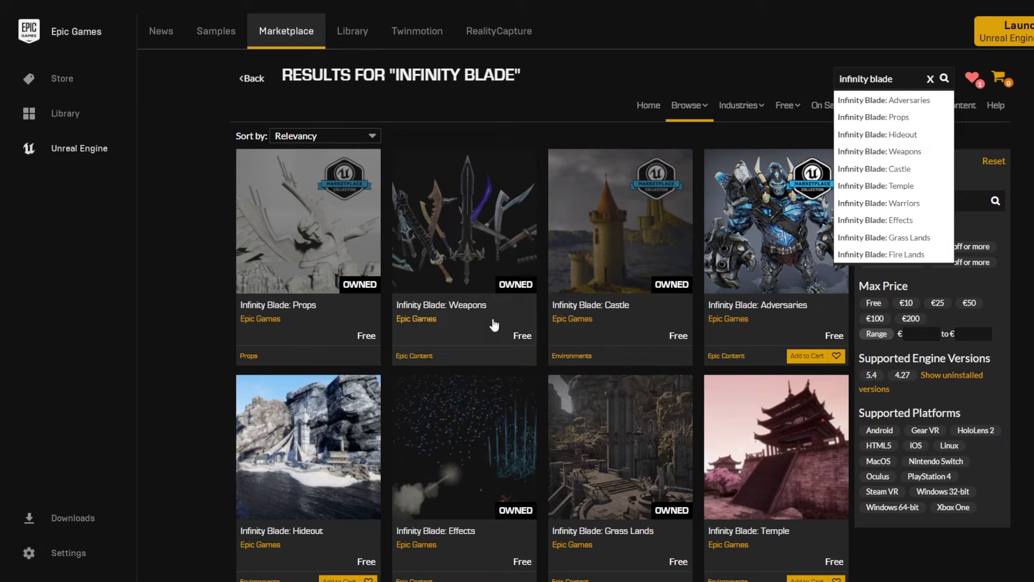
scroll(315, 307, down, 4)
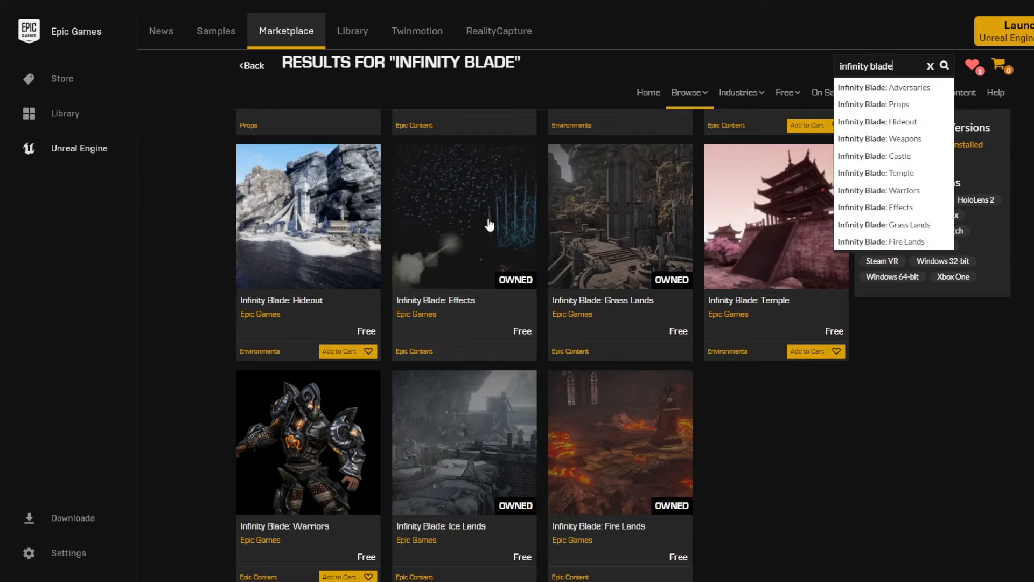
scroll(630, 291, up, 5)
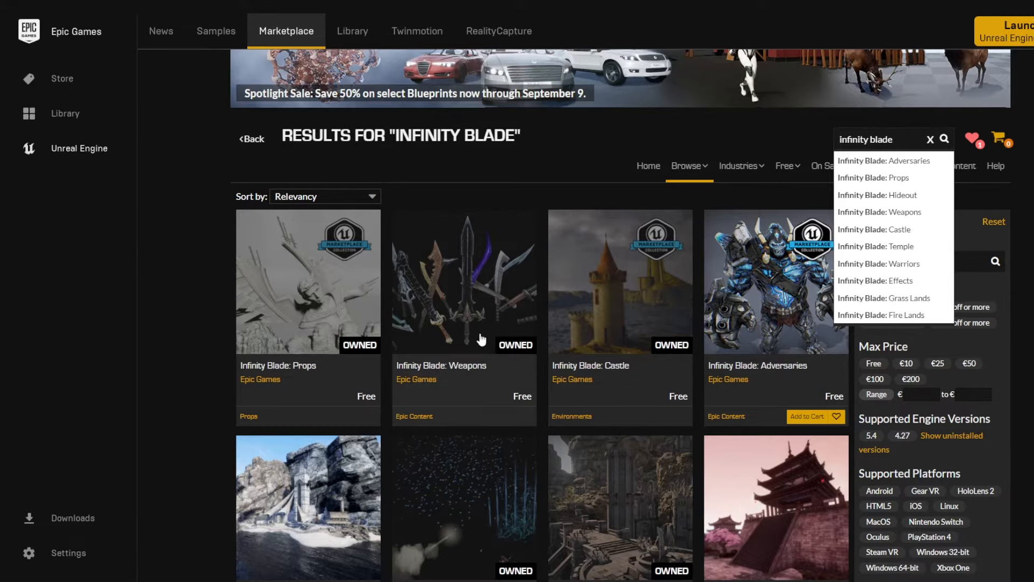
scroll(592, 355, down, 4)
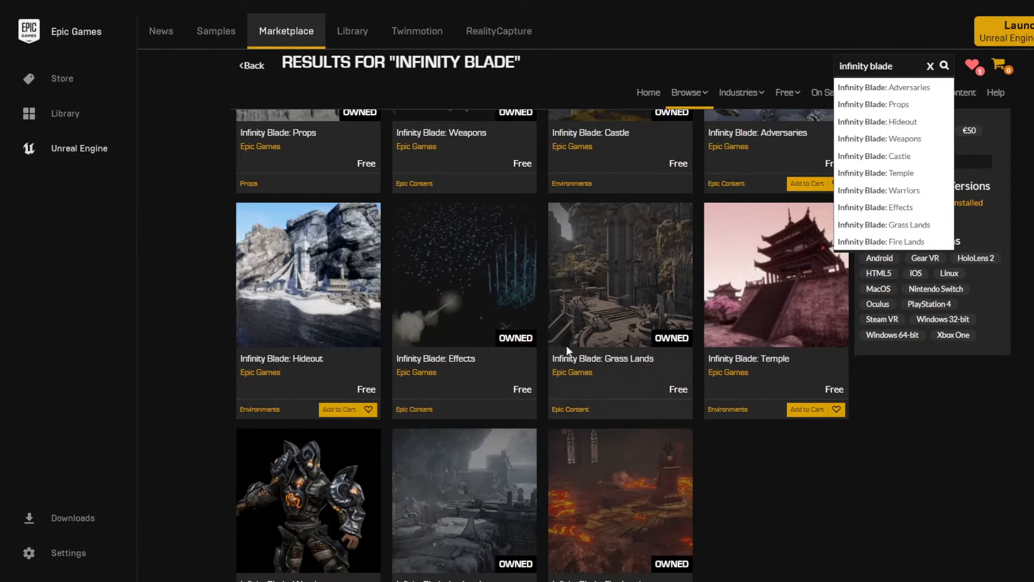
scroll(566, 253, up, 4)
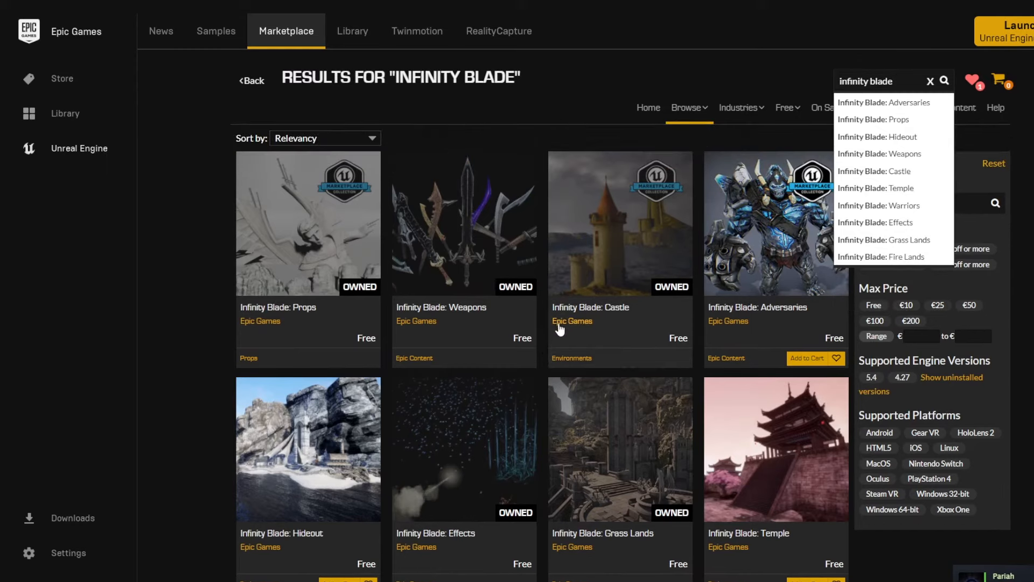
scroll(559, 329, up, 2)
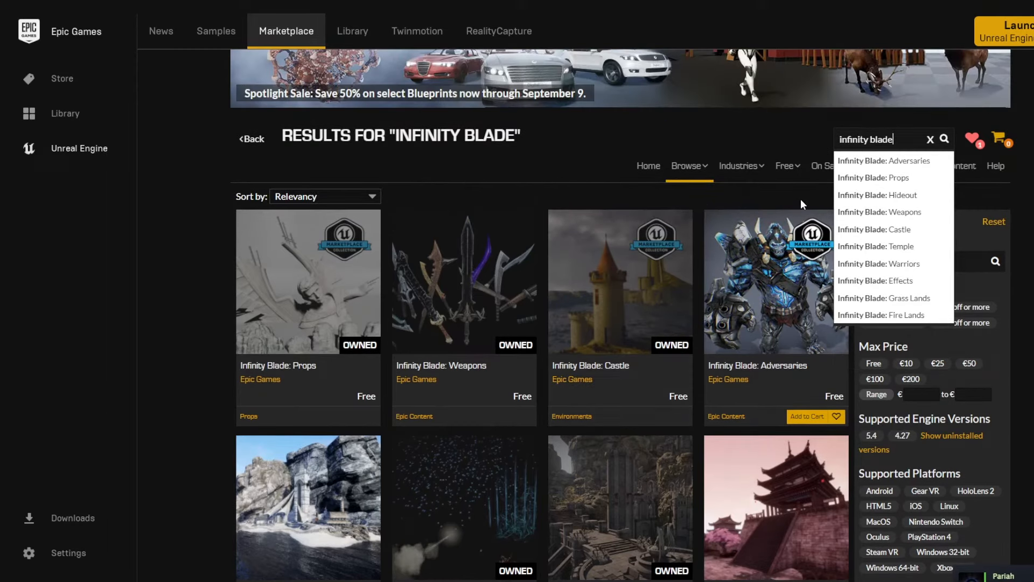
scroll(774, 284, down, 2)
scroll(775, 284, down, 4)
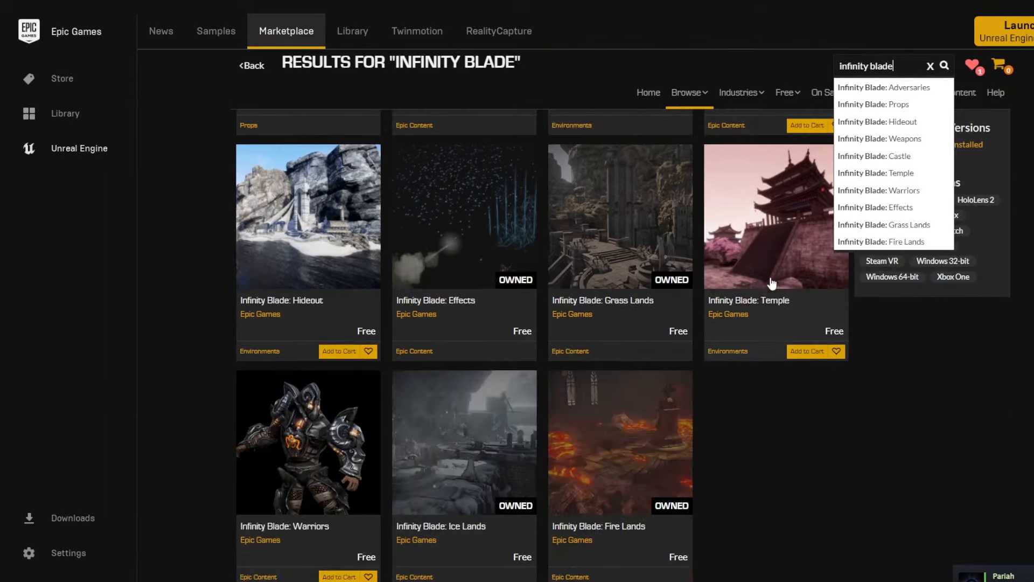
scroll(773, 283, up, 5)
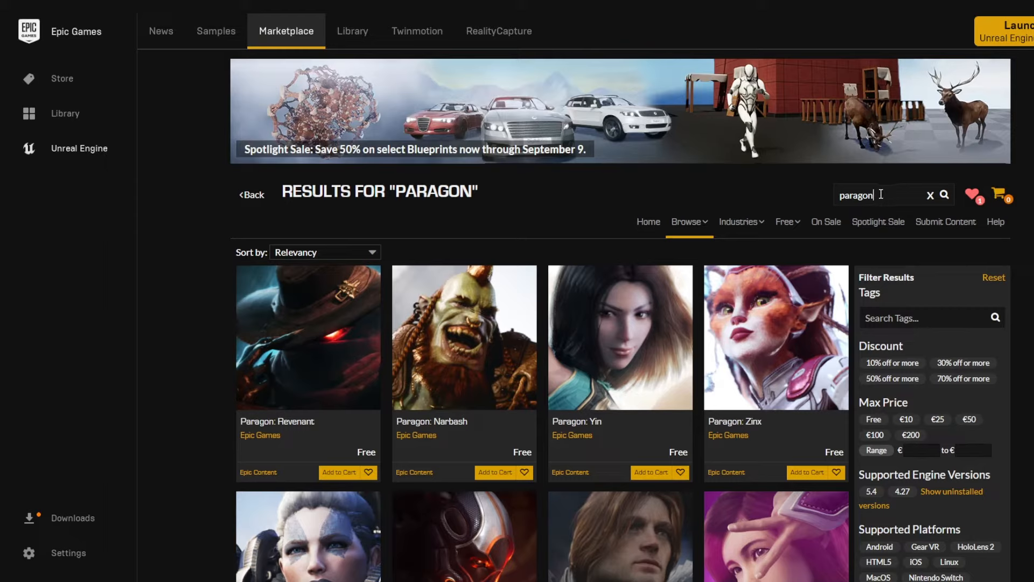
Look through the Paragon character packs in the Marketplace search results.
drag(881, 194, 836, 194)
click(803, 189)
scroll(801, 201, down, 4)
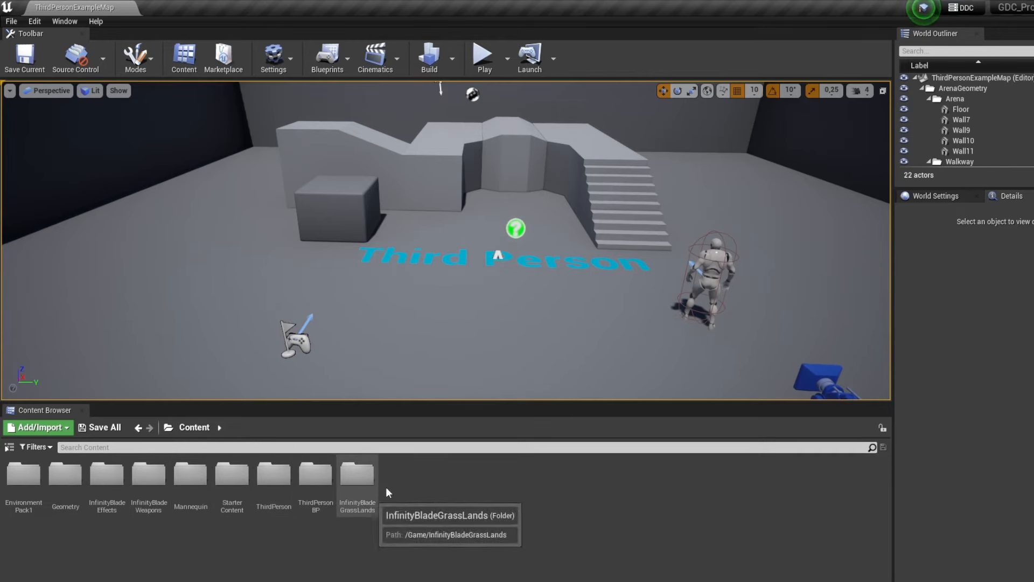
mouse_move(431, 302)
right_down()
mouse_move(429, 269)
mouse_move(442, 302)
right_up()
key(s)
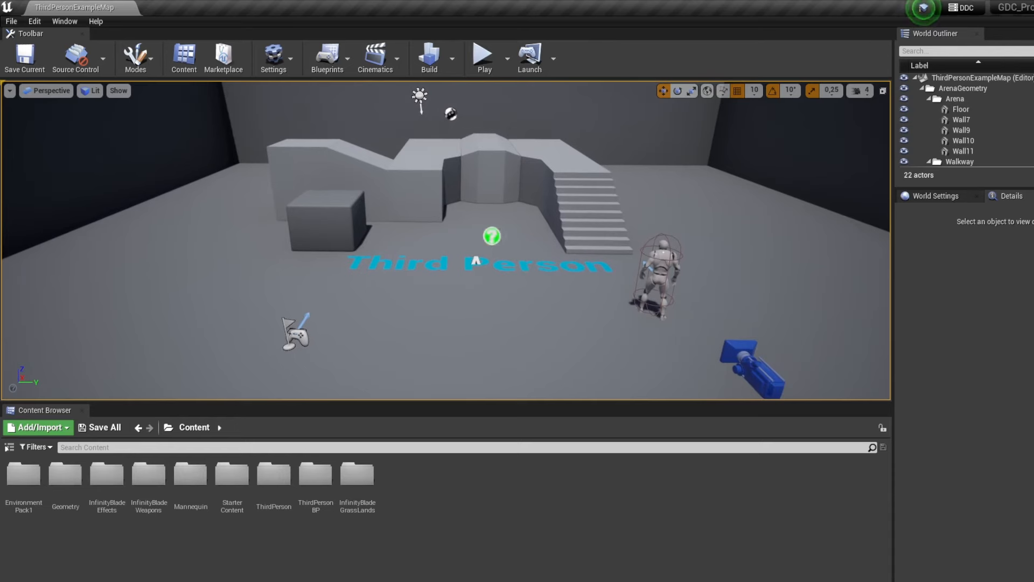
right_drag(524, 345, 524, 346)
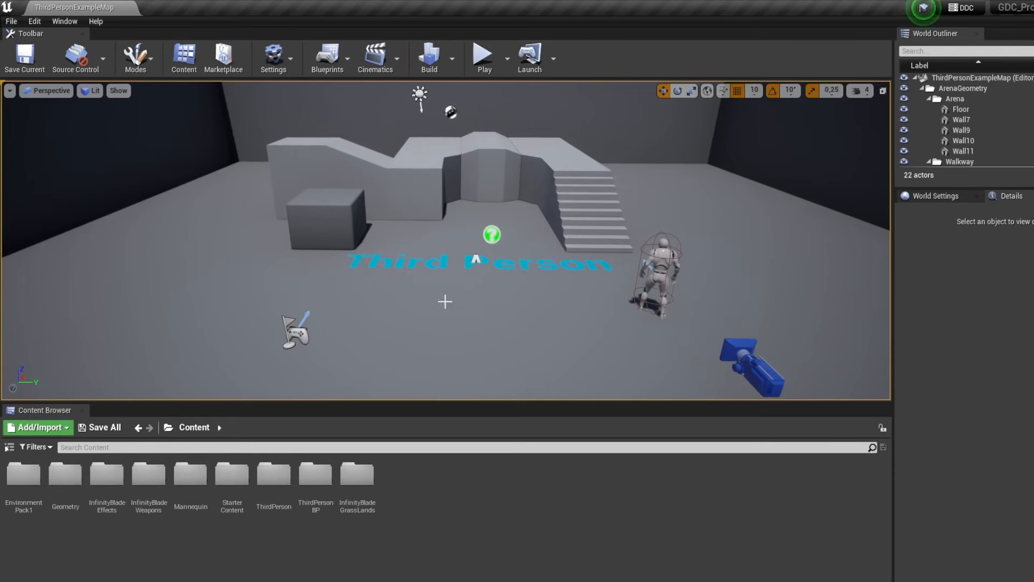
Open the Project Settings and look through the project's Description section.
click(285, 73)
click(287, 102)
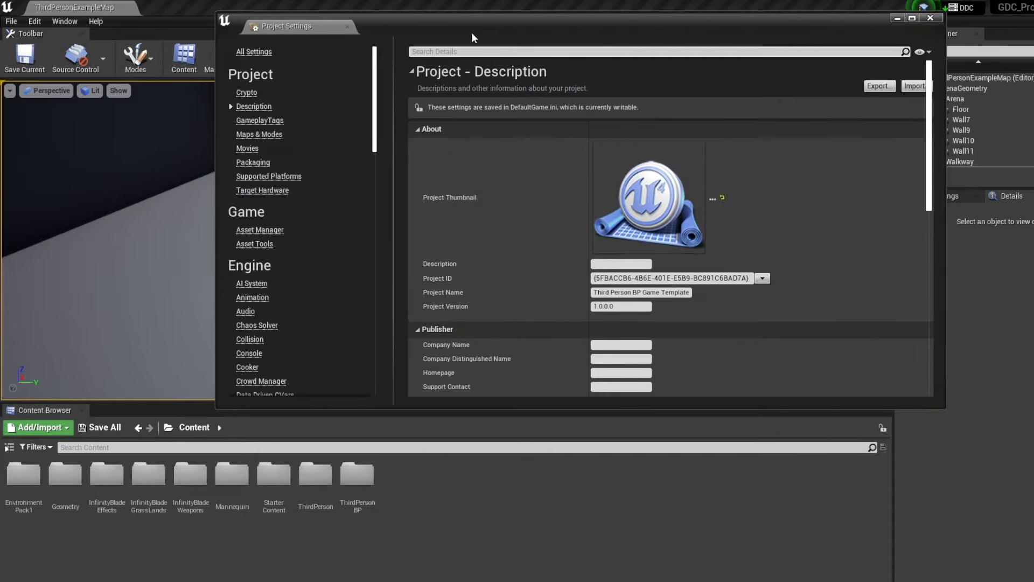
drag(471, 32, 413, 111)
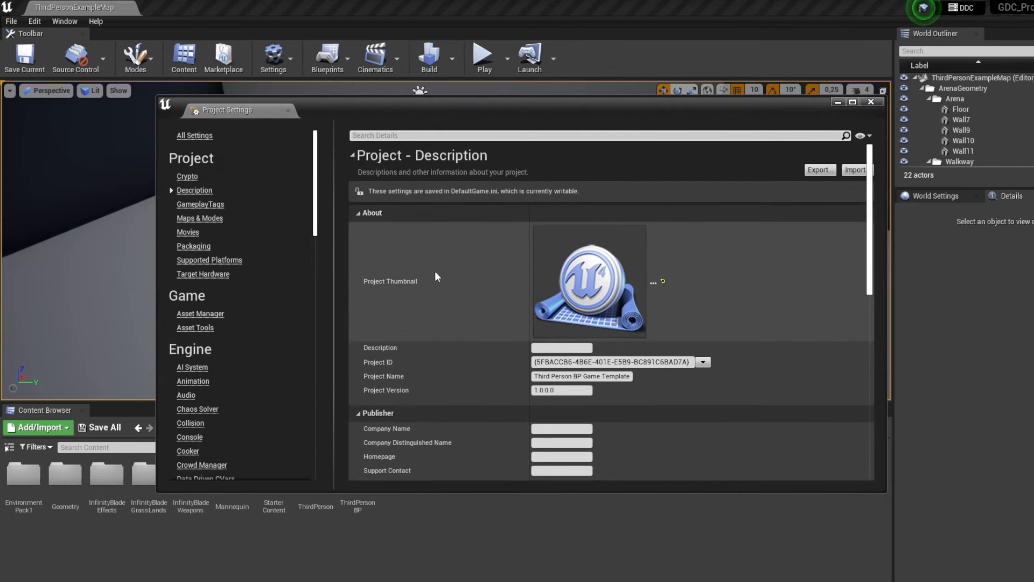
scroll(447, 294, down, 6)
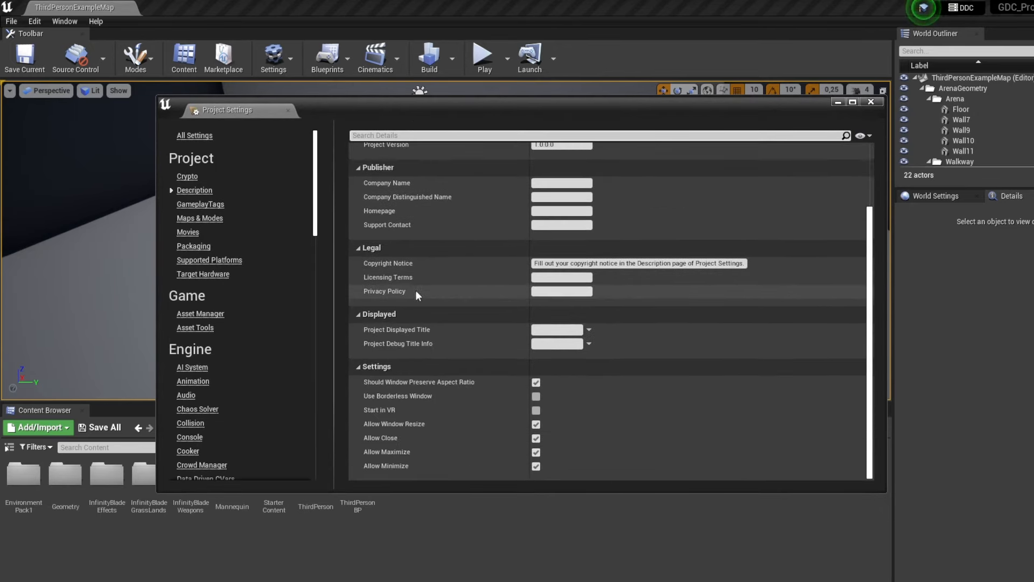
Show the Maps & Modes settings and choose ThirdPersonGameMode as the default game mode.
click(207, 223)
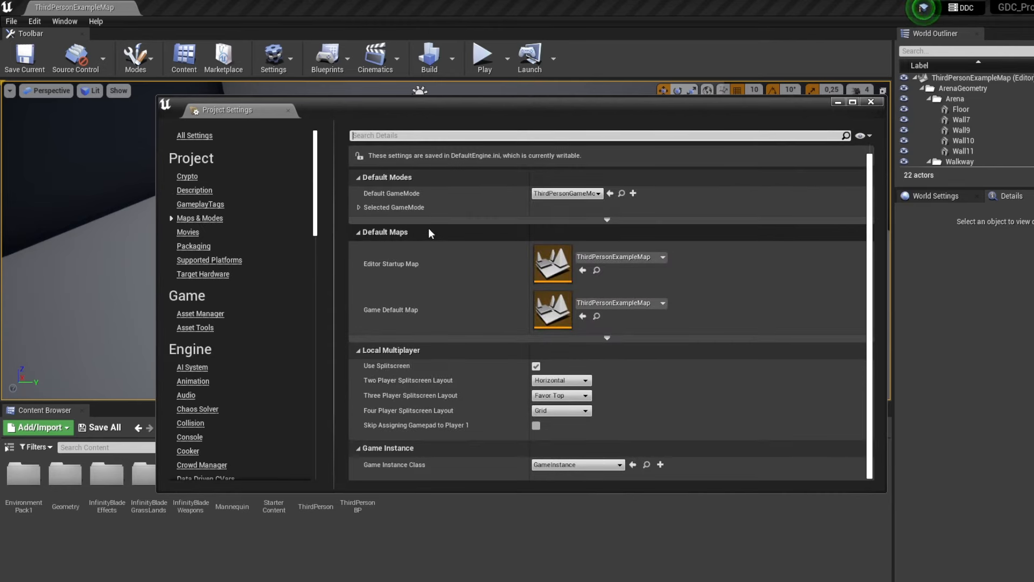
click(585, 194)
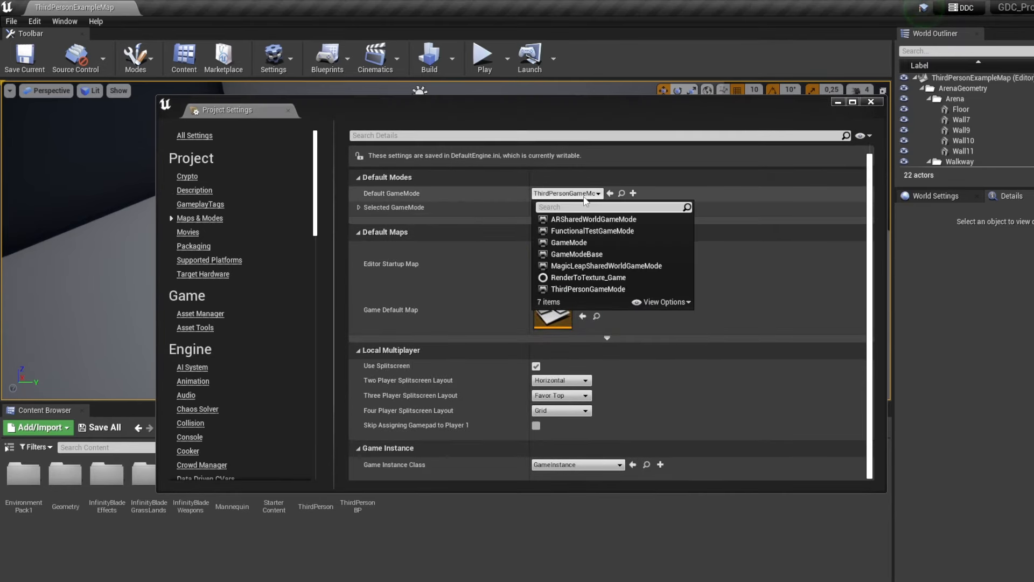
click(582, 290)
click(583, 290)
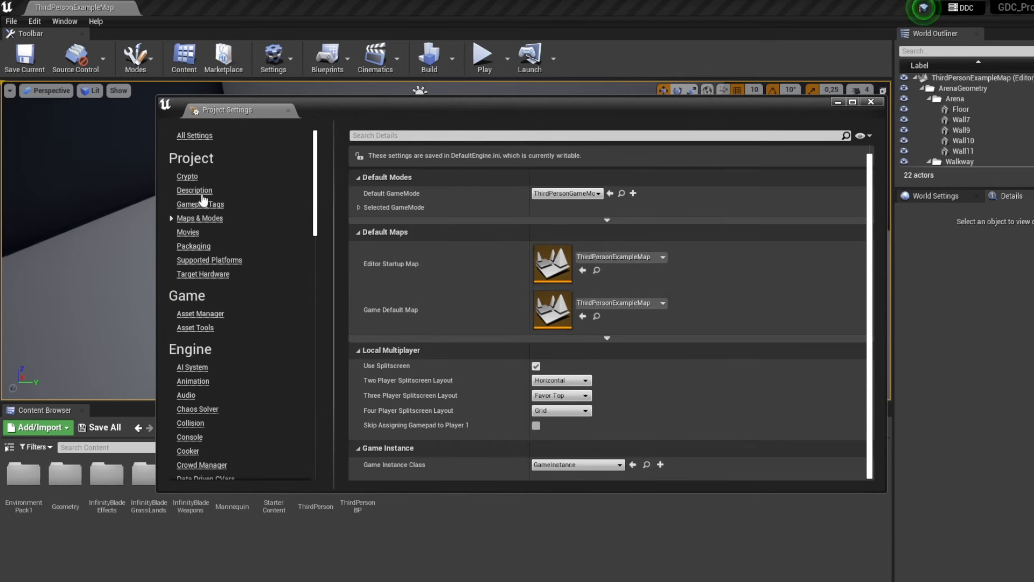
Show the engine's Input settings and expand the action mappings and axis mappings.
scroll(210, 231, down, 3)
scroll(212, 241, down, 3)
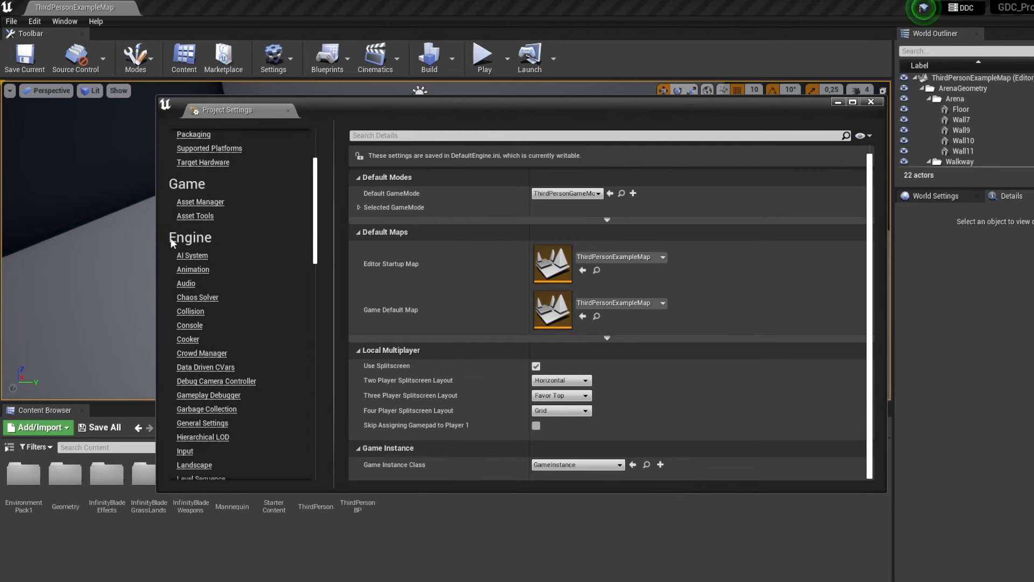
scroll(217, 244, down, 4)
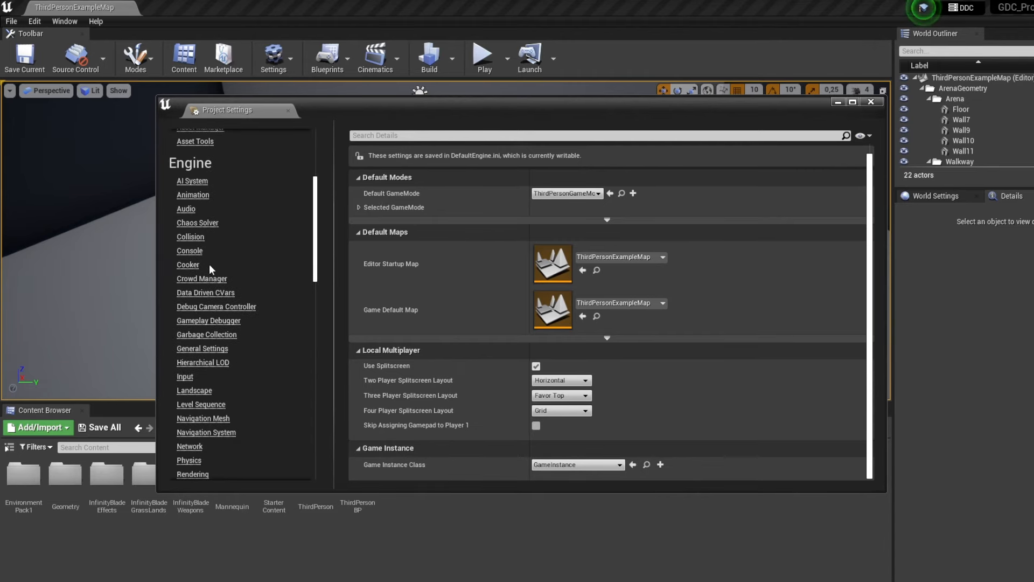
click(198, 376)
click(358, 213)
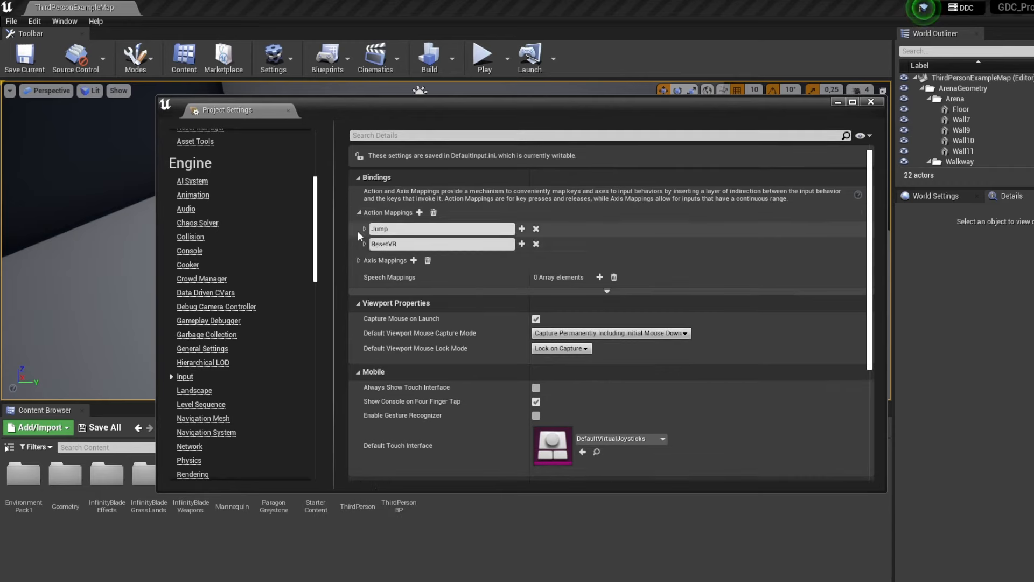
click(357, 261)
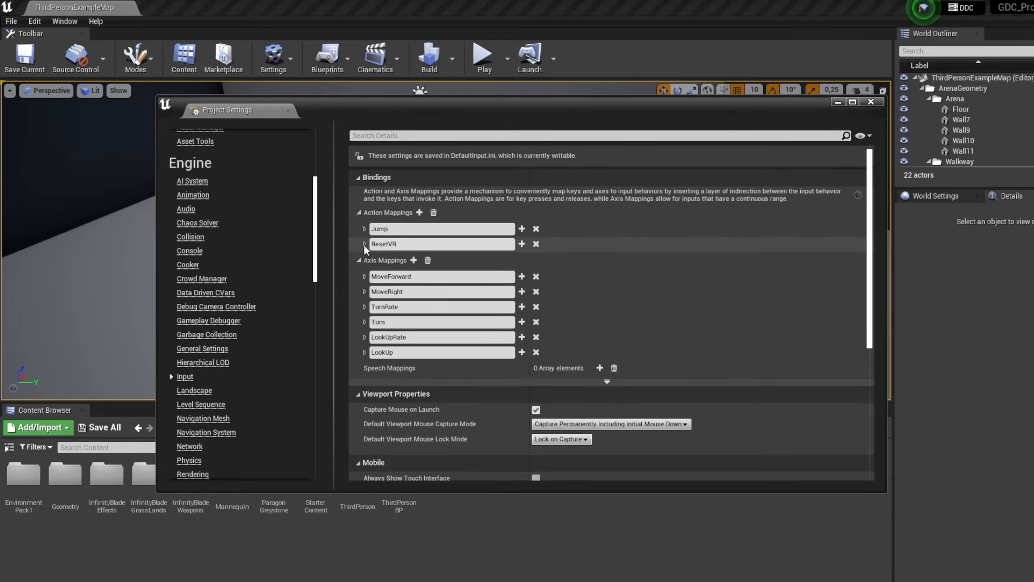
Examine the keys and scale values assigned to the MoveForward axis mapping, and collapse it again.
click(365, 276)
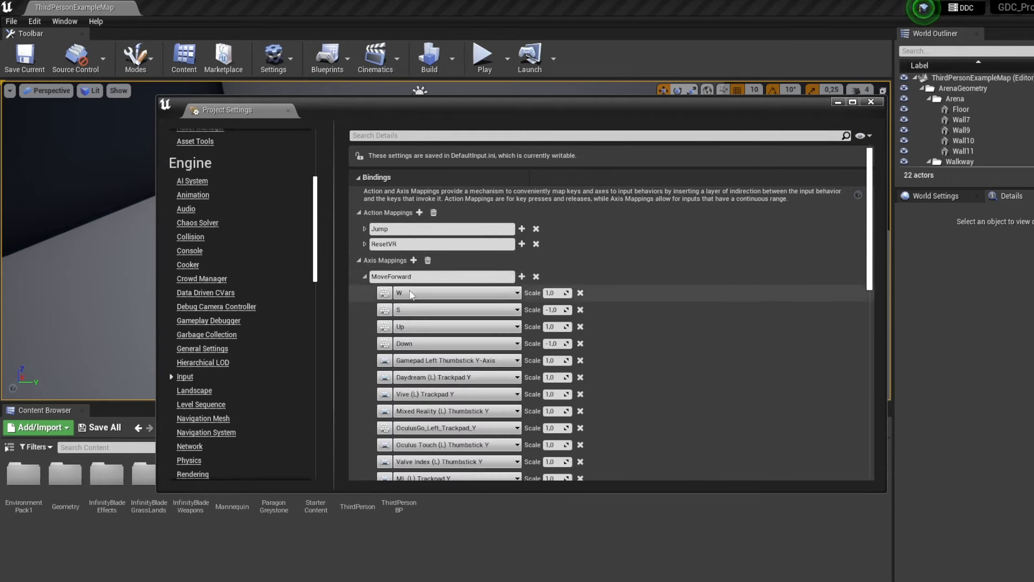
scroll(399, 275, down, 1)
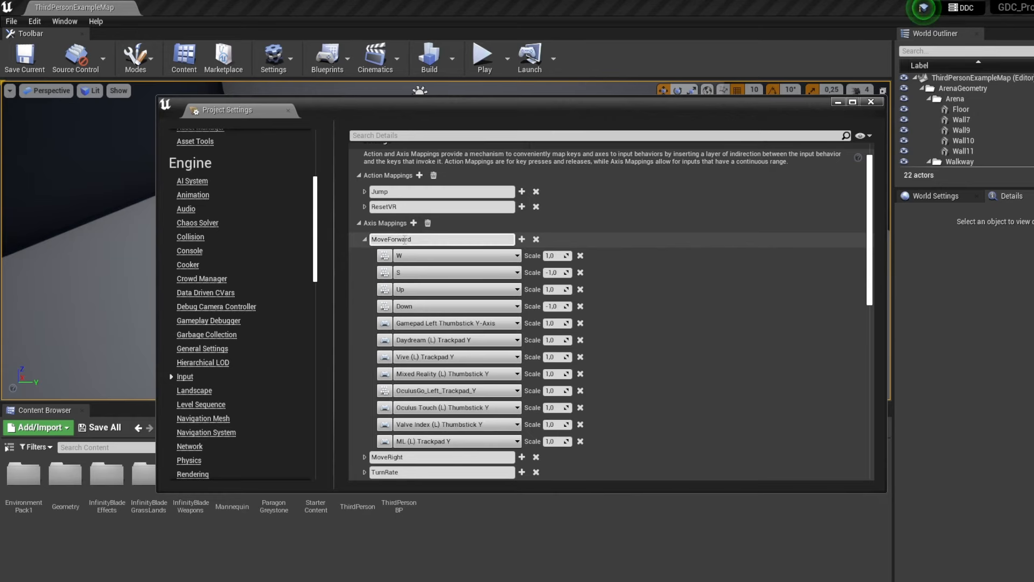
scroll(404, 240, down, 2)
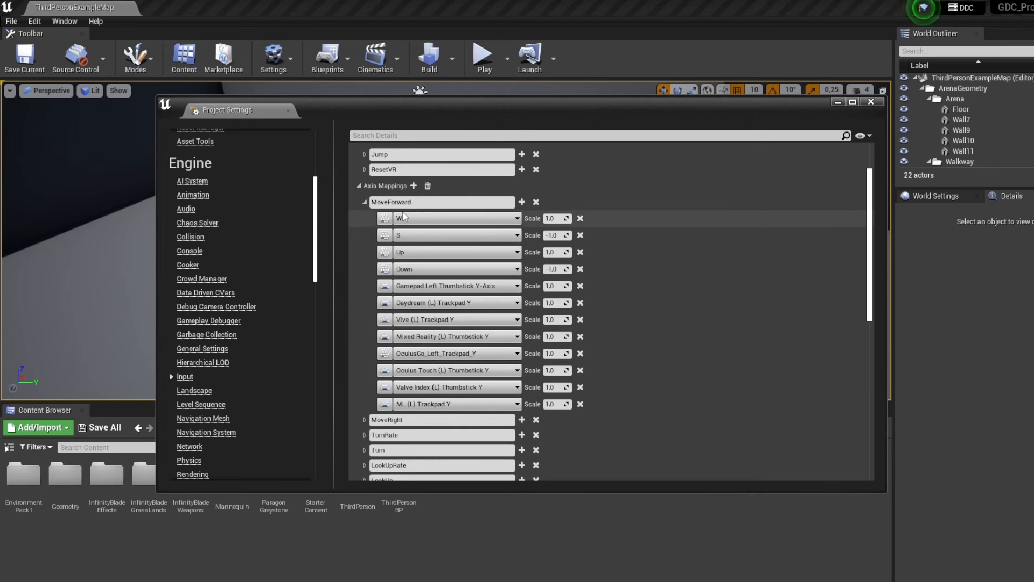
click(366, 203)
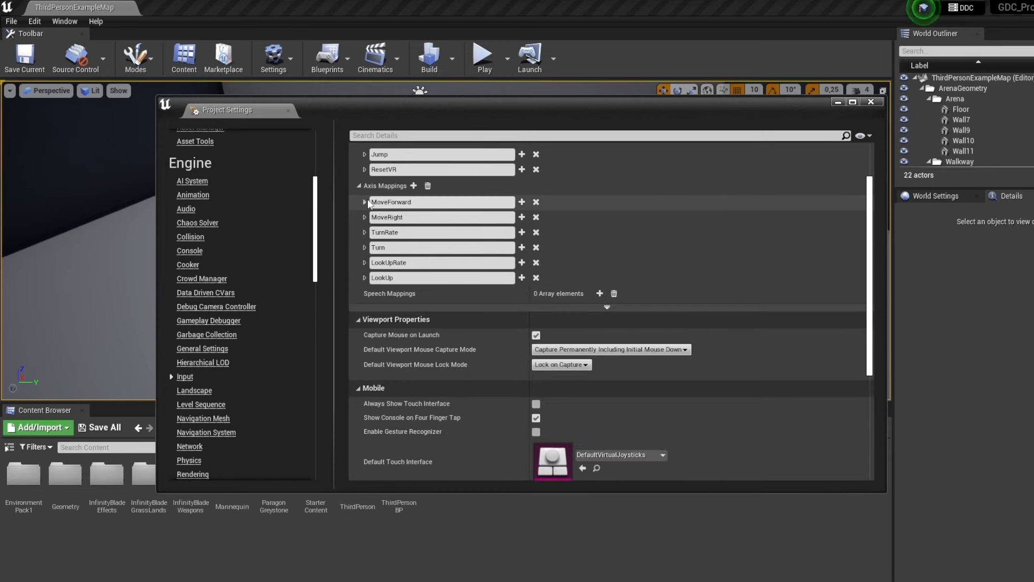
scroll(367, 215, up, 2)
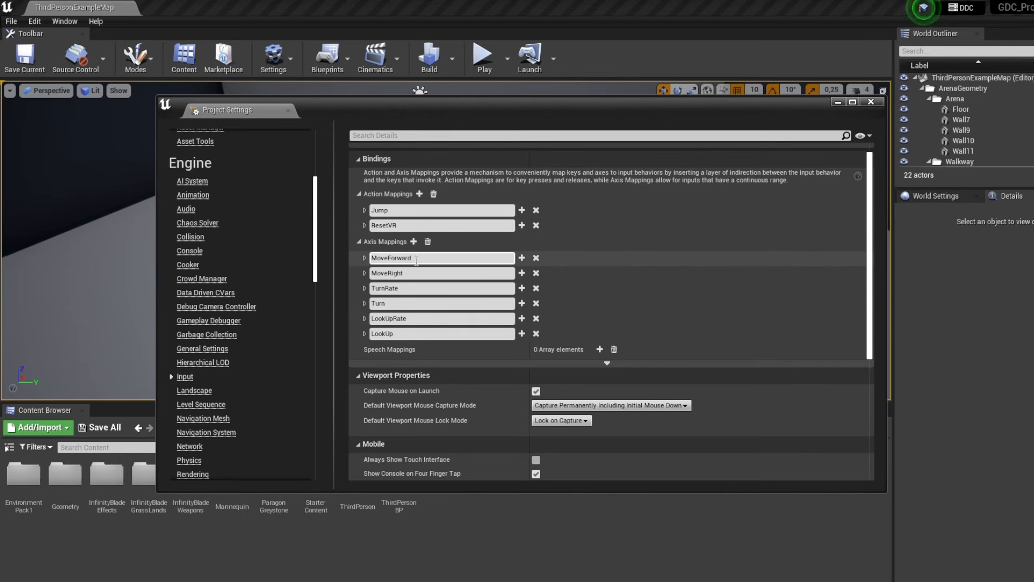
click(365, 258)
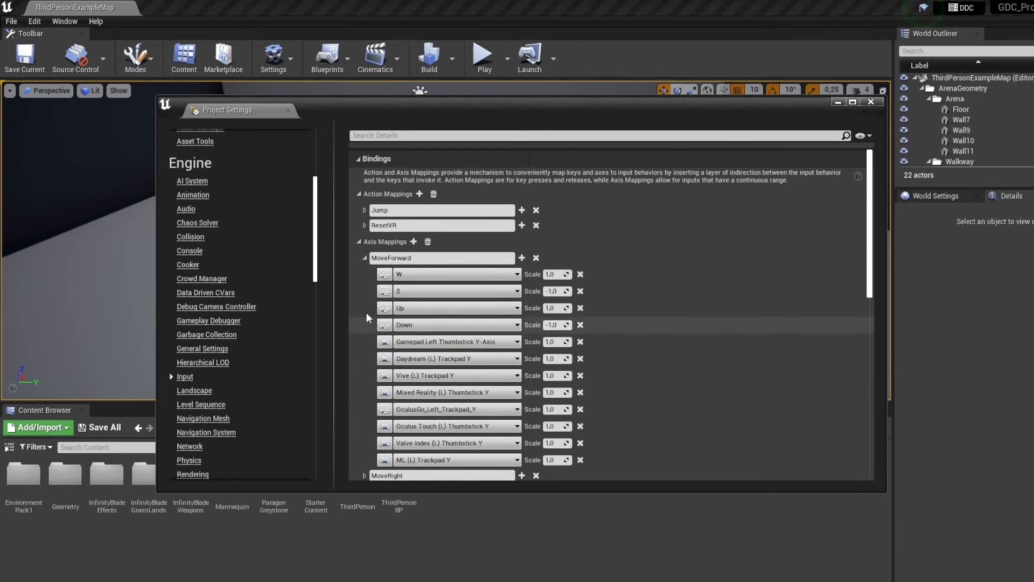
click(365, 257)
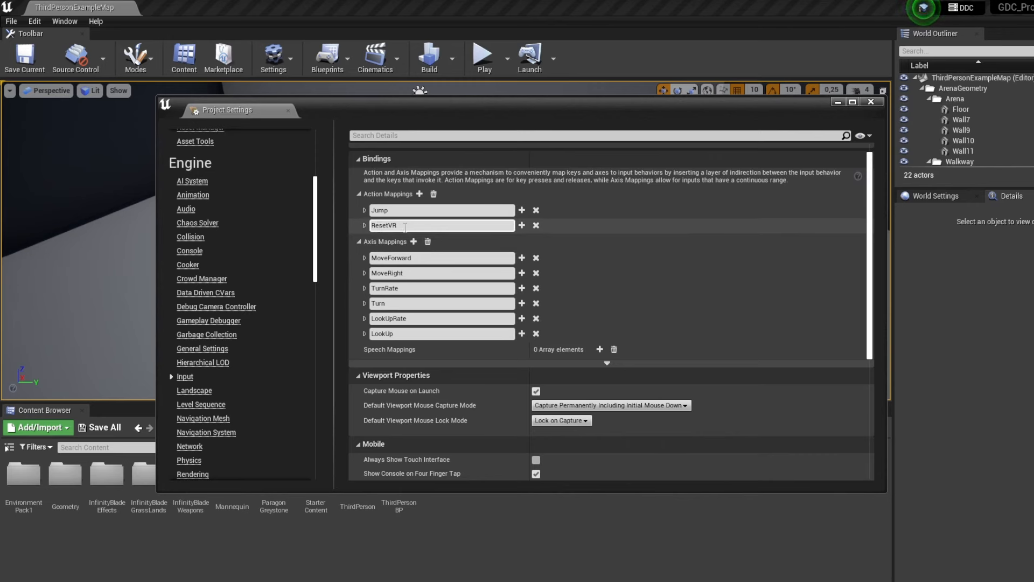
Remove the ResetVR action mapping and add three new action mappings.
click(536, 225)
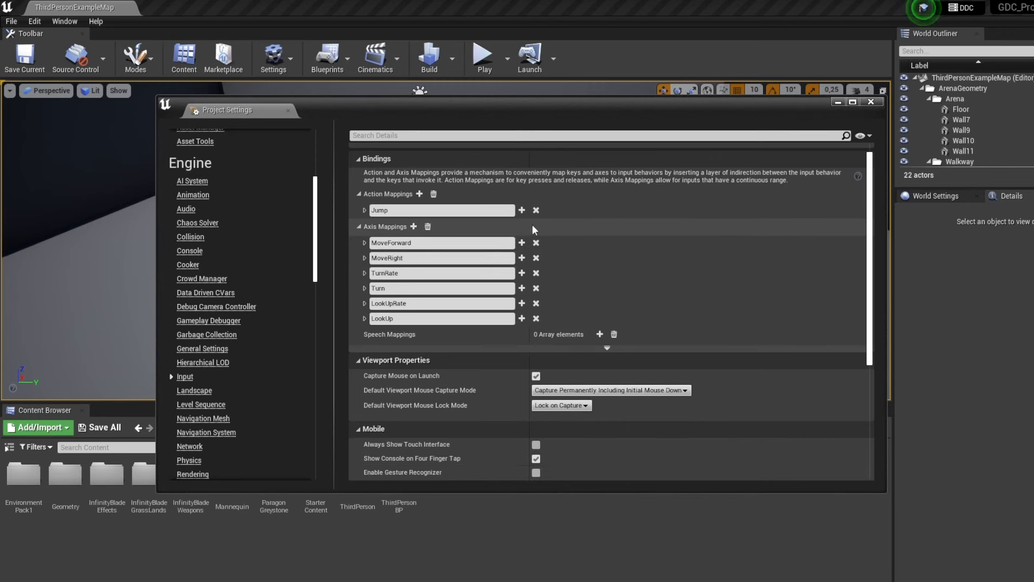
click(419, 194)
click(419, 194)
click(420, 193)
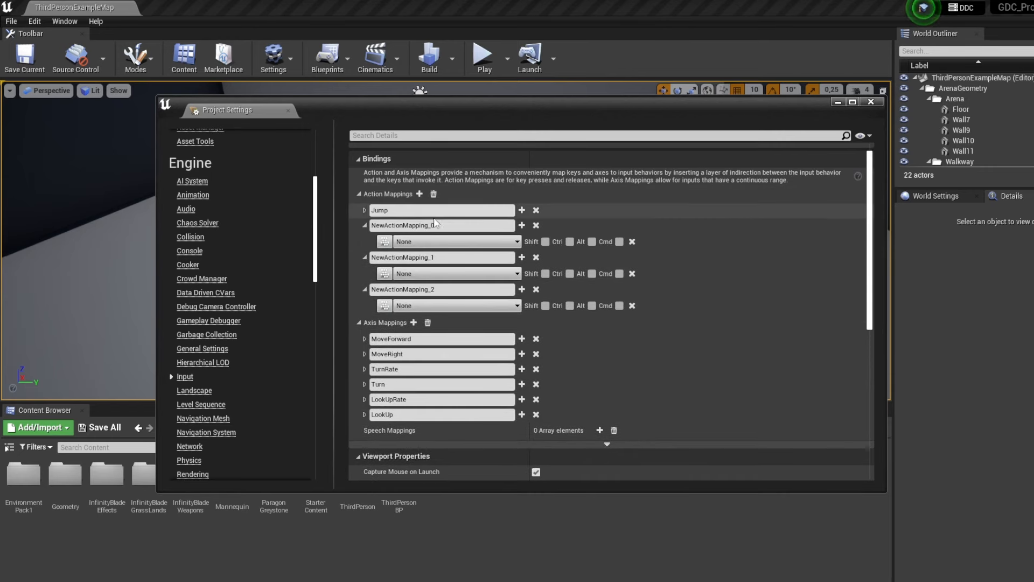
Name the three new action mappings Attack, Magic/Cast and Sprint, in that order.
drag(436, 225, 370, 225)
text(Attack)
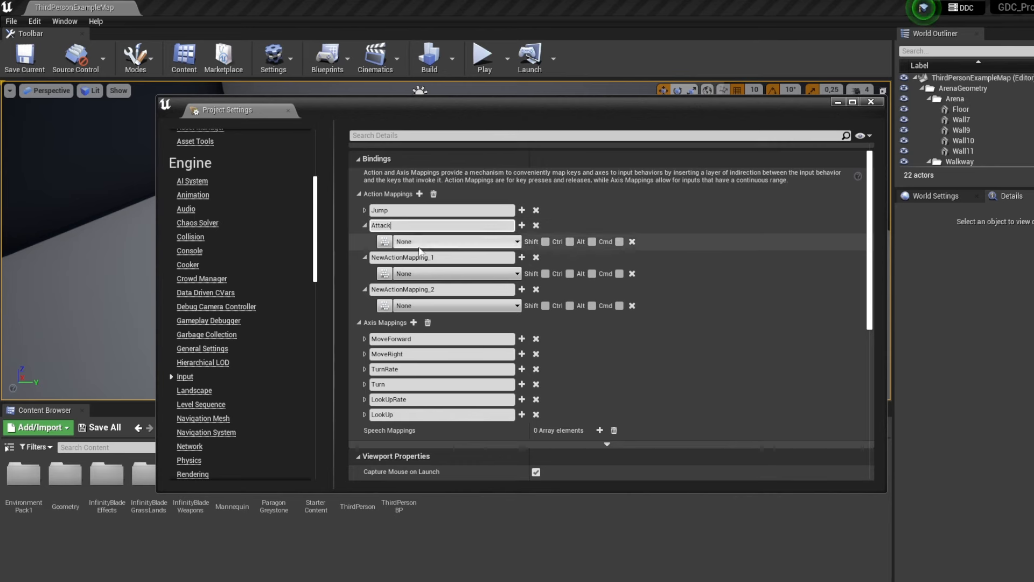
click(437, 258)
drag(459, 257, 359, 248)
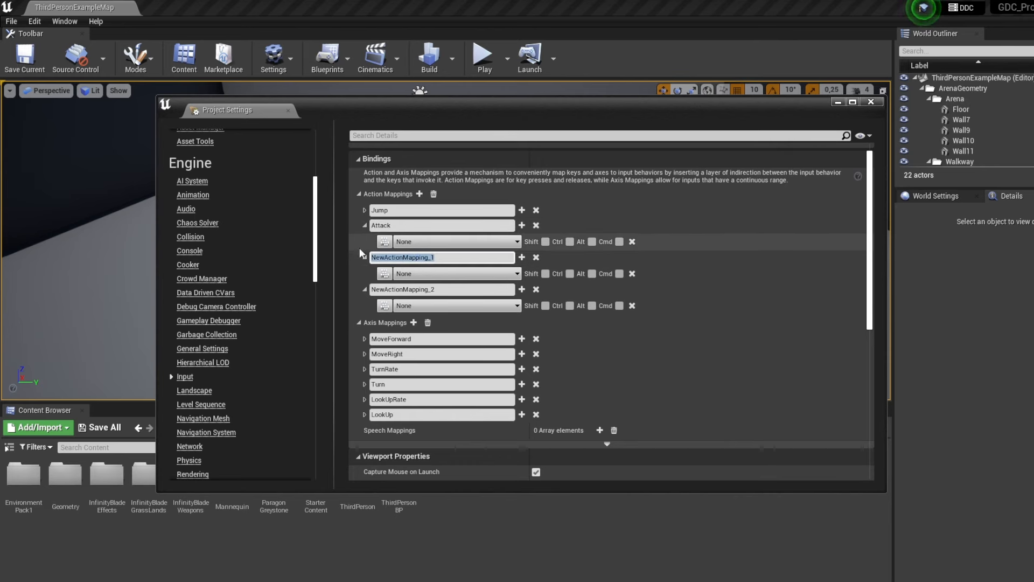
text(Magic/Cast)
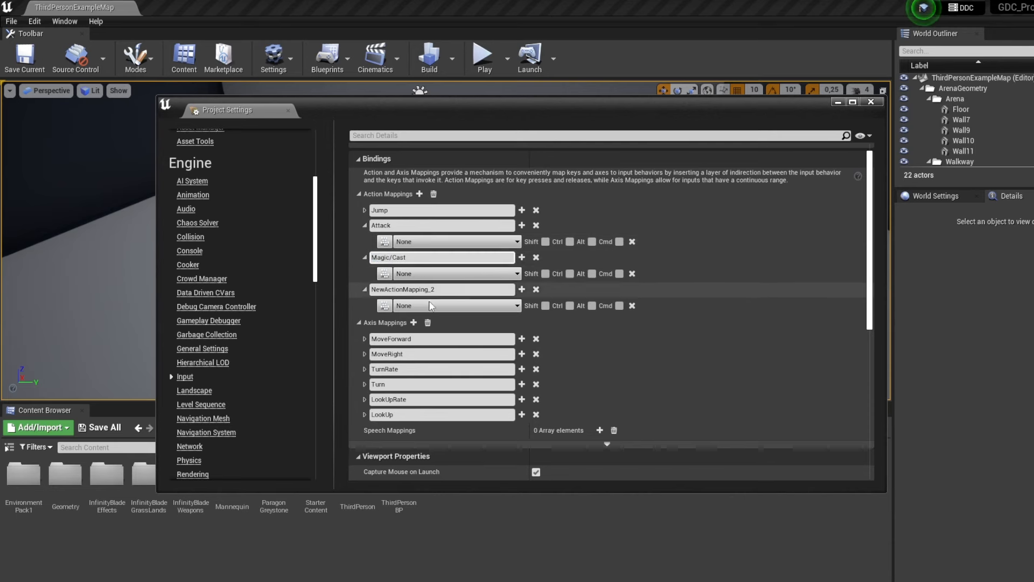
click(454, 290)
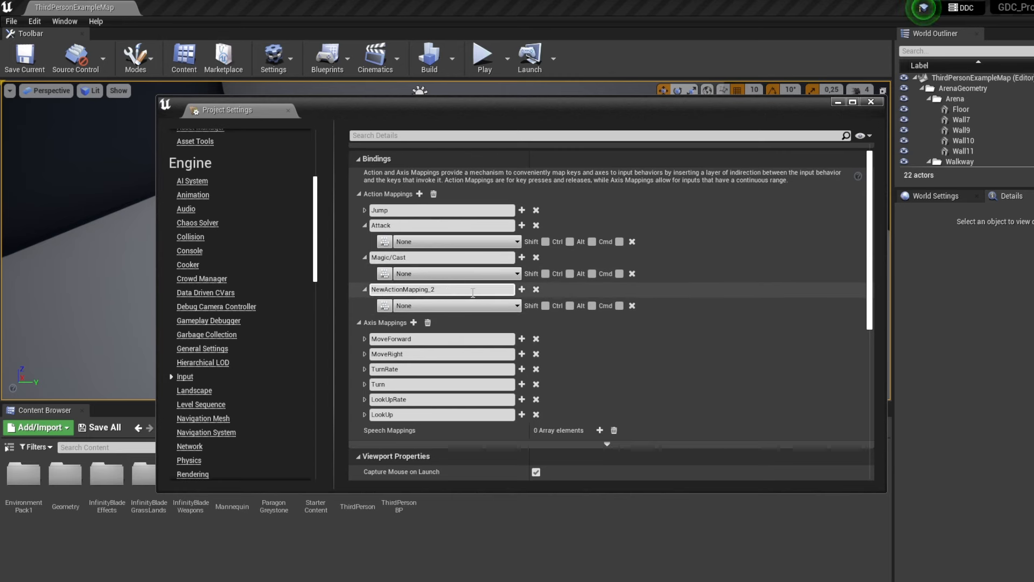
double_click(399, 293)
text(Sprint)
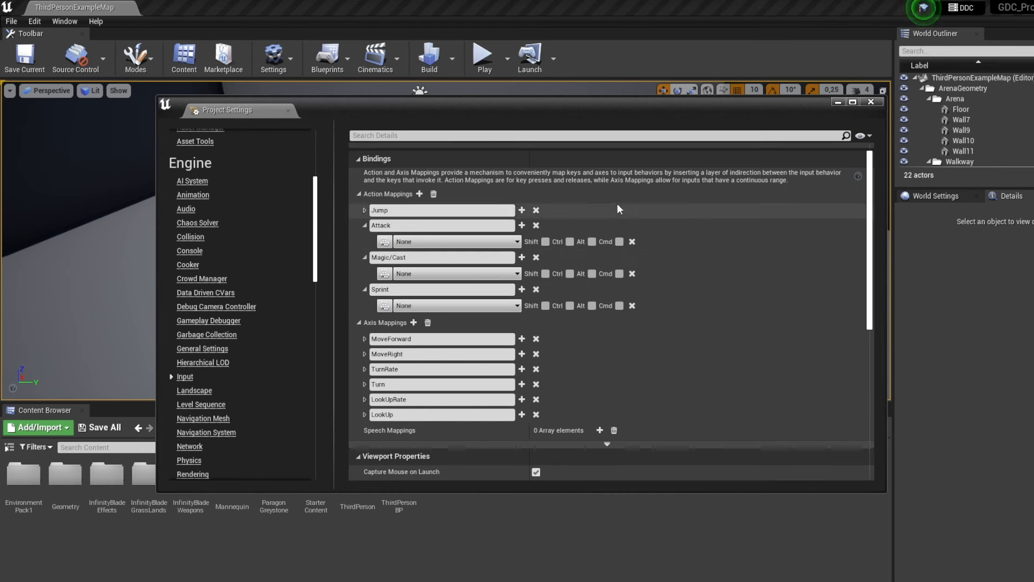
Assign Left Shift to the Sprint action mapping and the keyboard key 1 to Magic/Cast.
click(460, 305)
text(s)
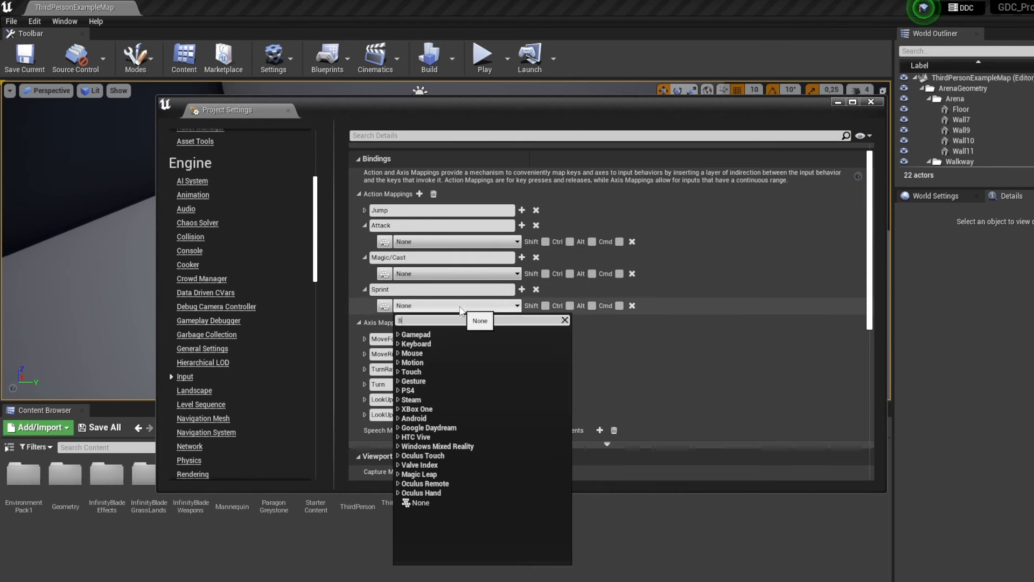
text(hift)
click(457, 345)
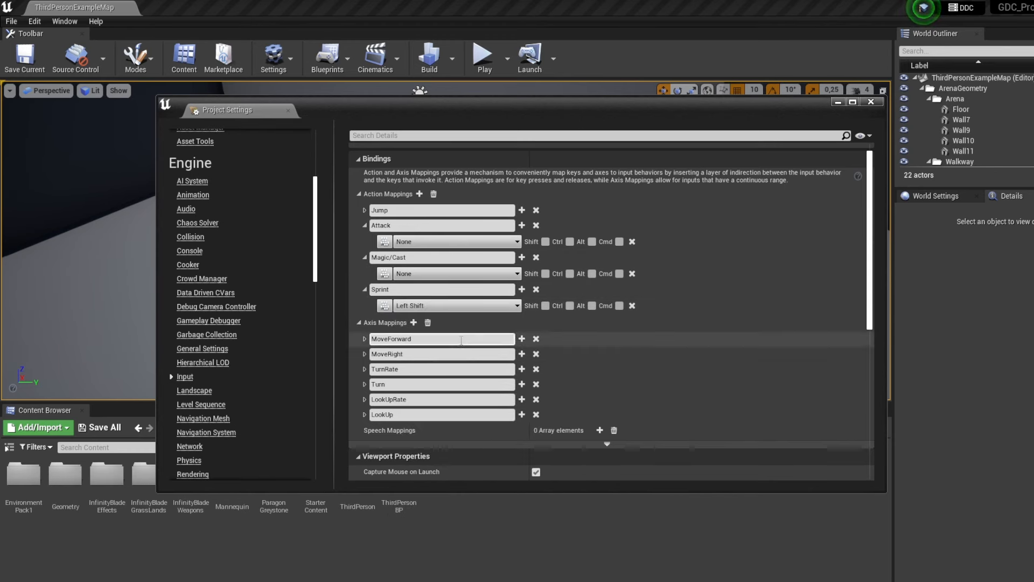
click(466, 275)
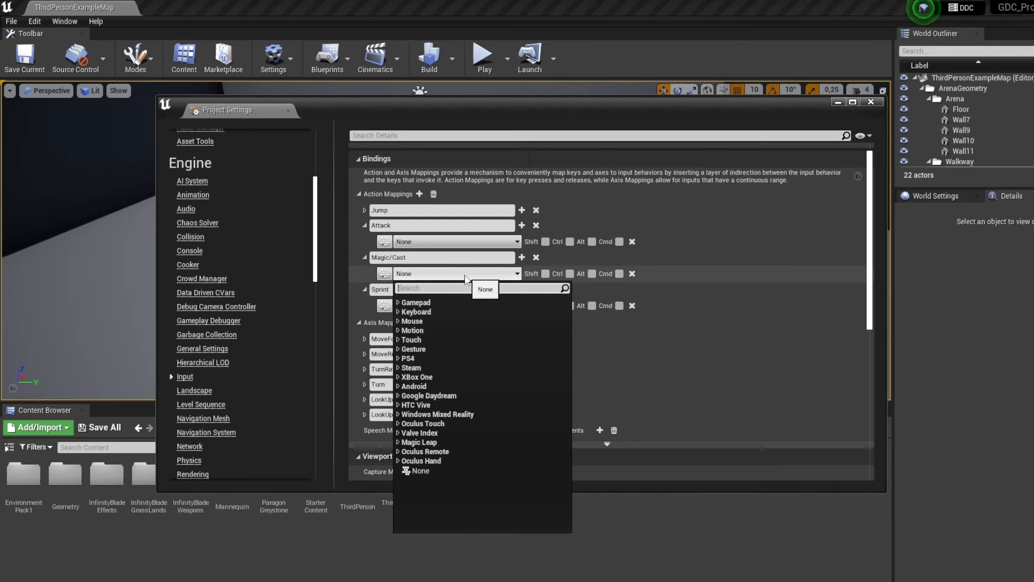
text(1)
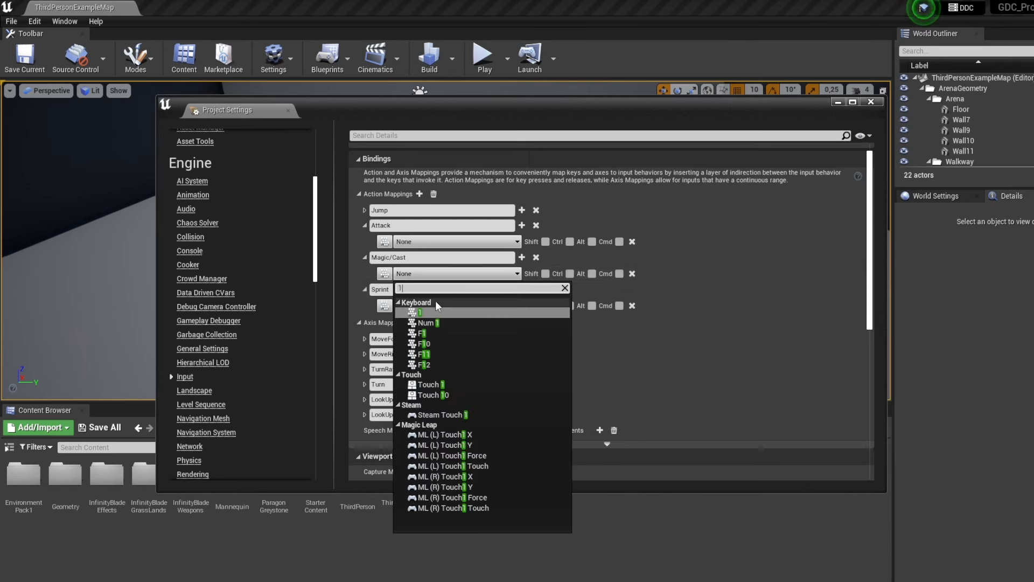
click(430, 314)
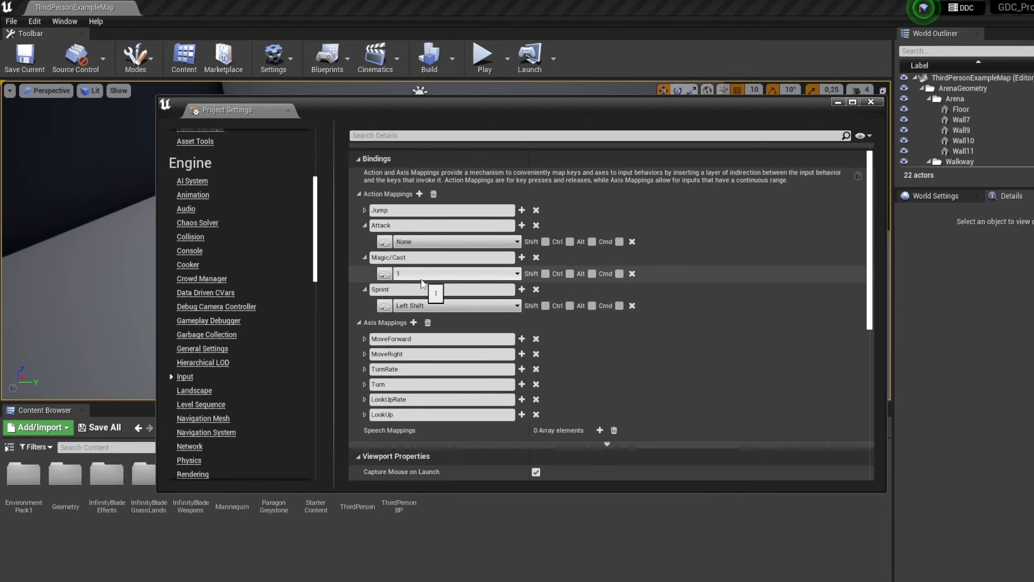
Assign Left Mouse Button to the Attack action mapping and collapse the Attack, Magic/Cast and Sprint mappings.
click(422, 244)
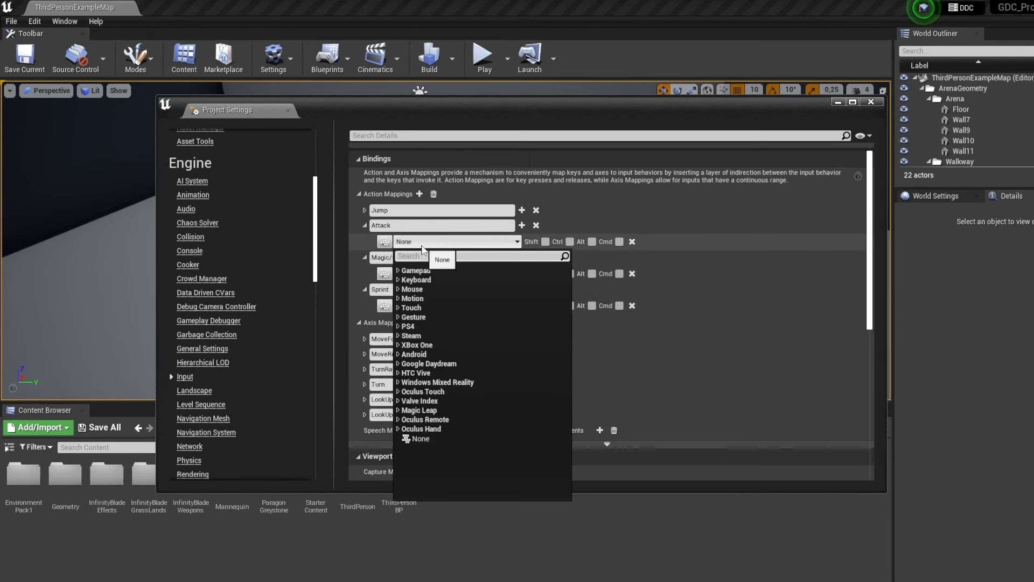
text(light)
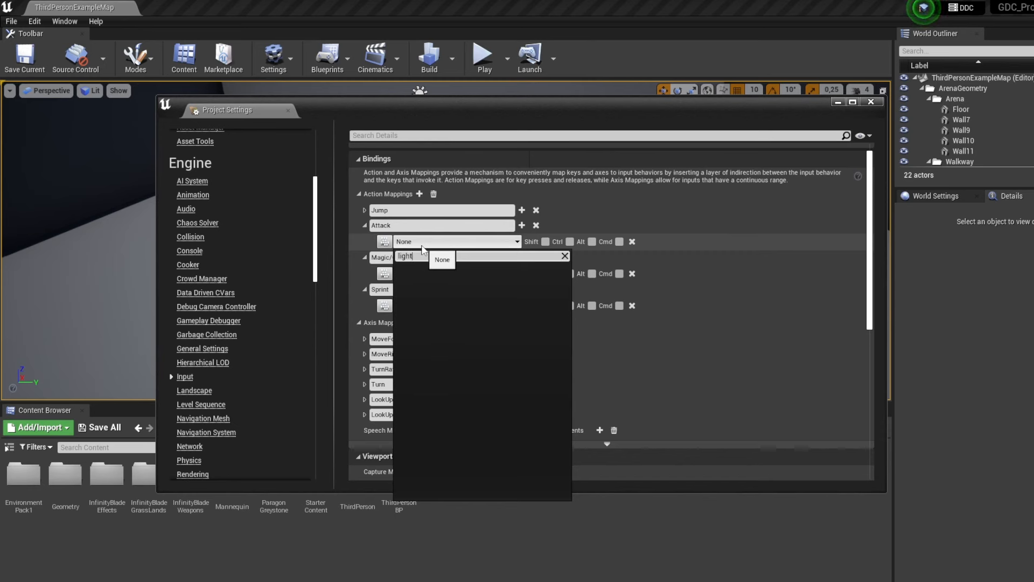
text(e)
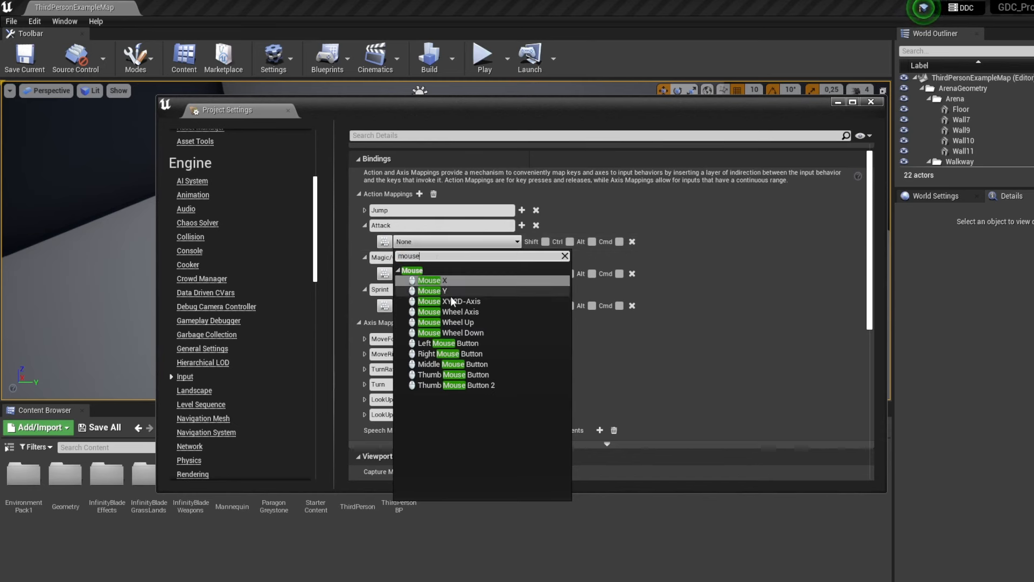
click(477, 351)
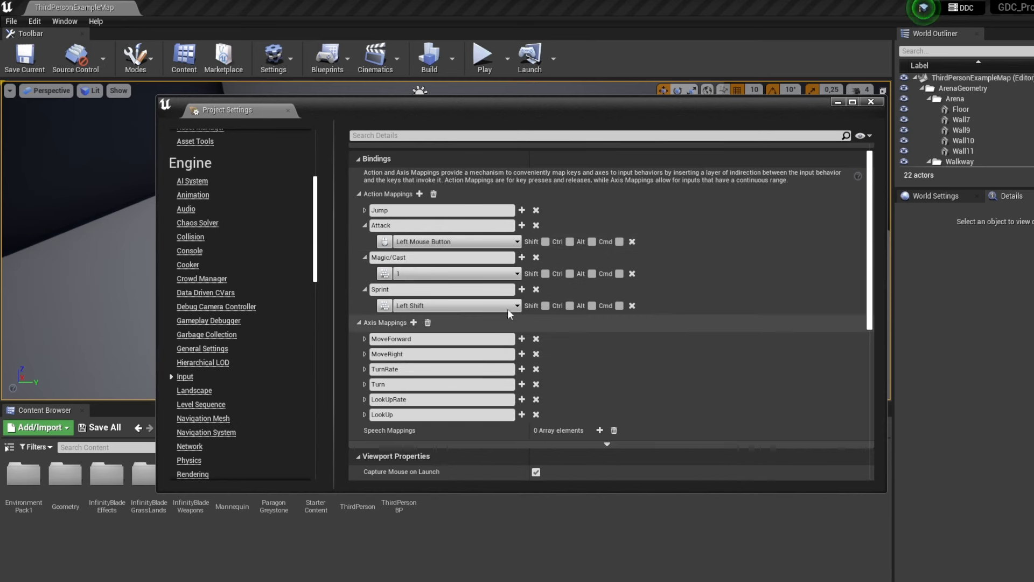
click(364, 225)
click(365, 241)
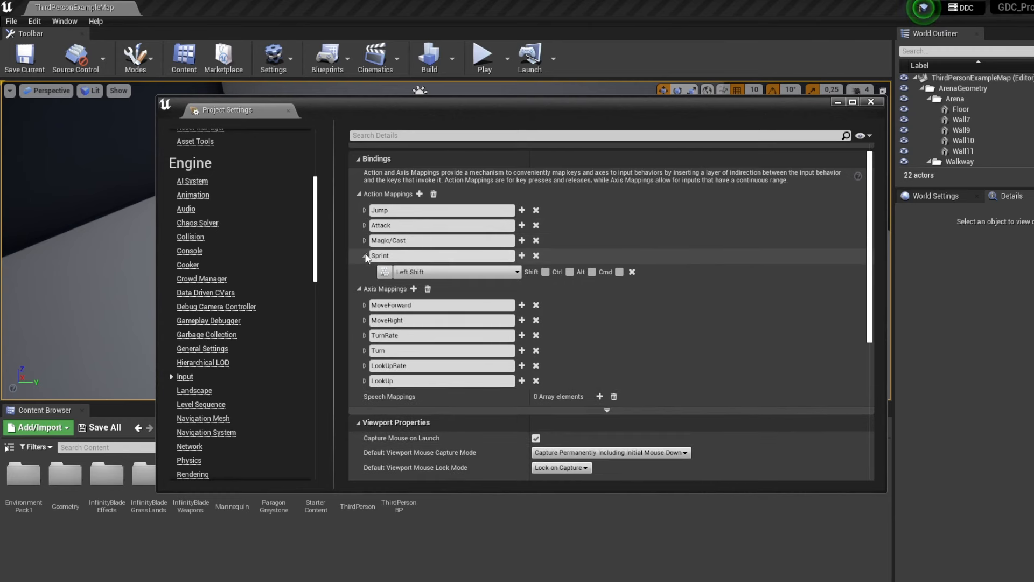
click(364, 256)
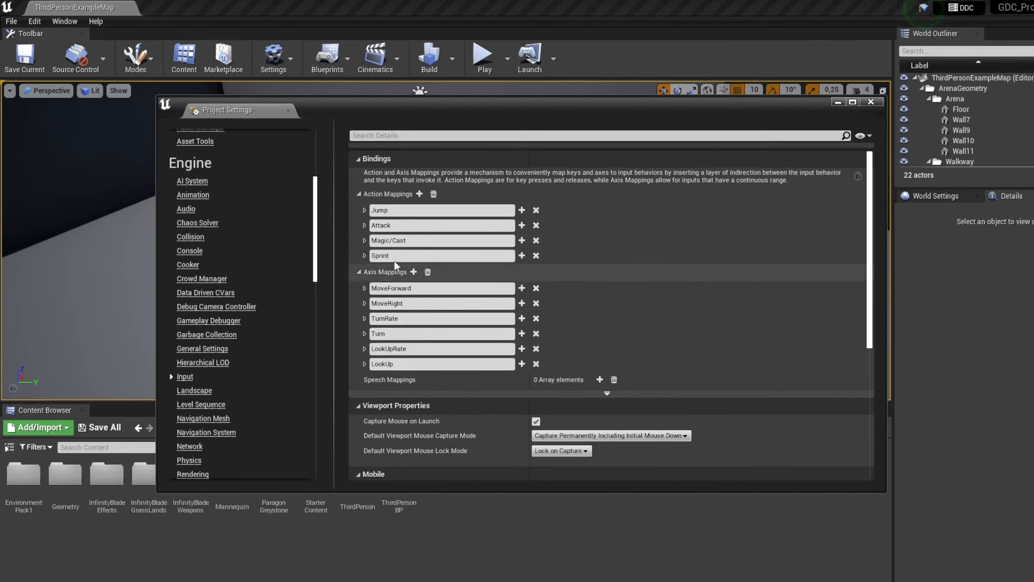
Try out a second key binding for Sprint by browsing the gamepad keys, and remove that binding again.
click(365, 255)
click(365, 305)
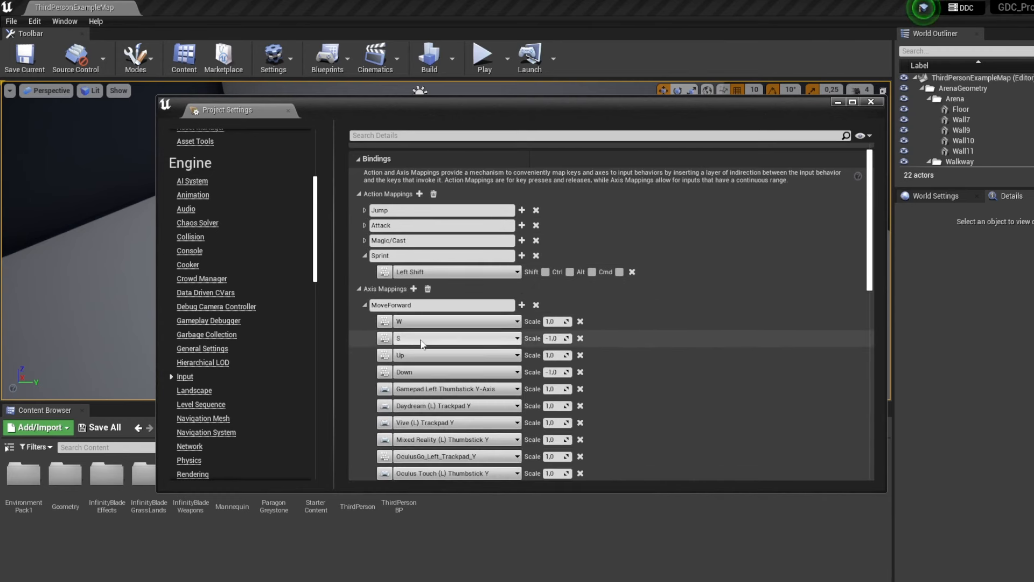
click(522, 255)
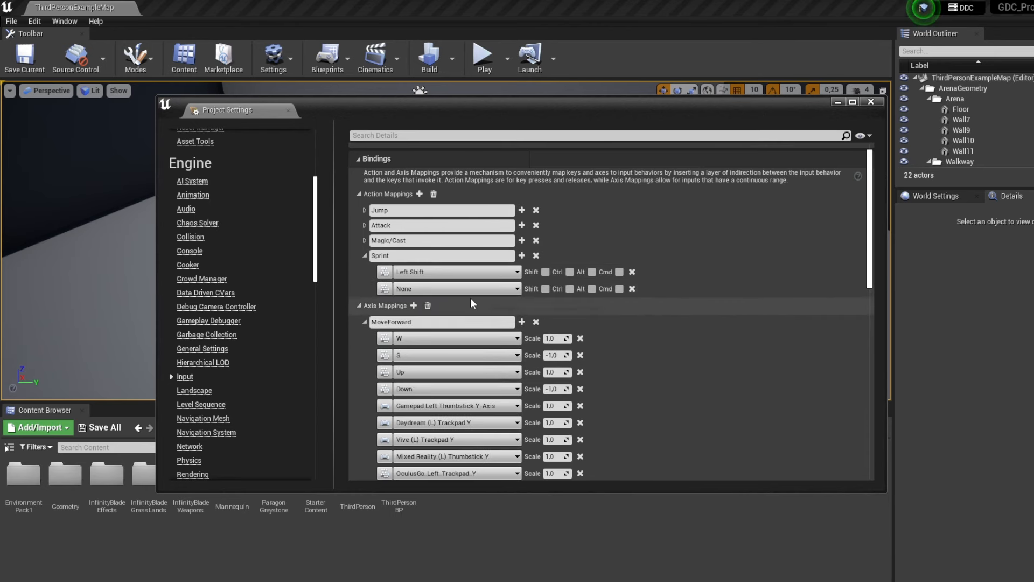
click(471, 291)
text(gamepad)
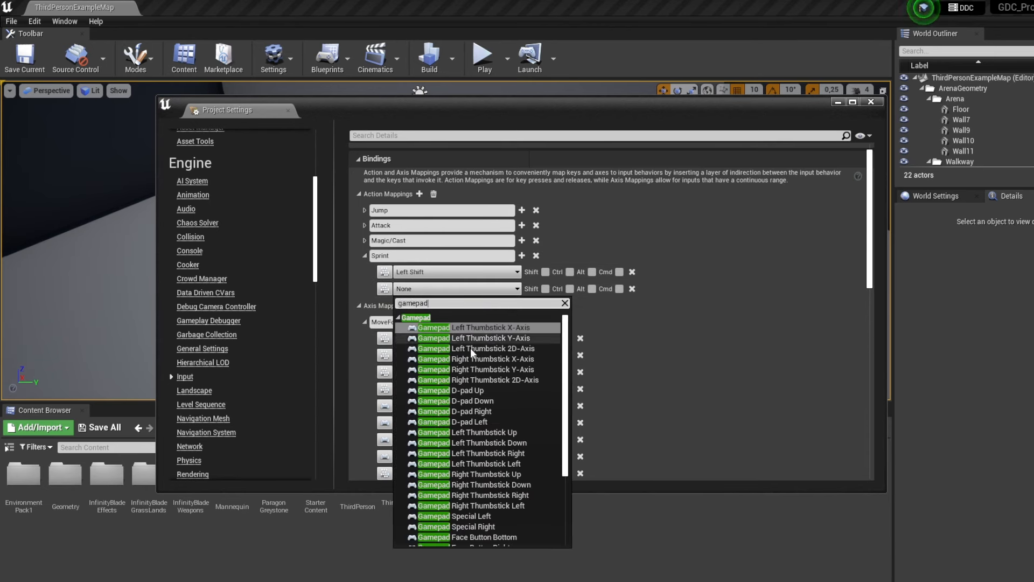
scroll(476, 419, down, 2)
scroll(476, 419, down, 1)
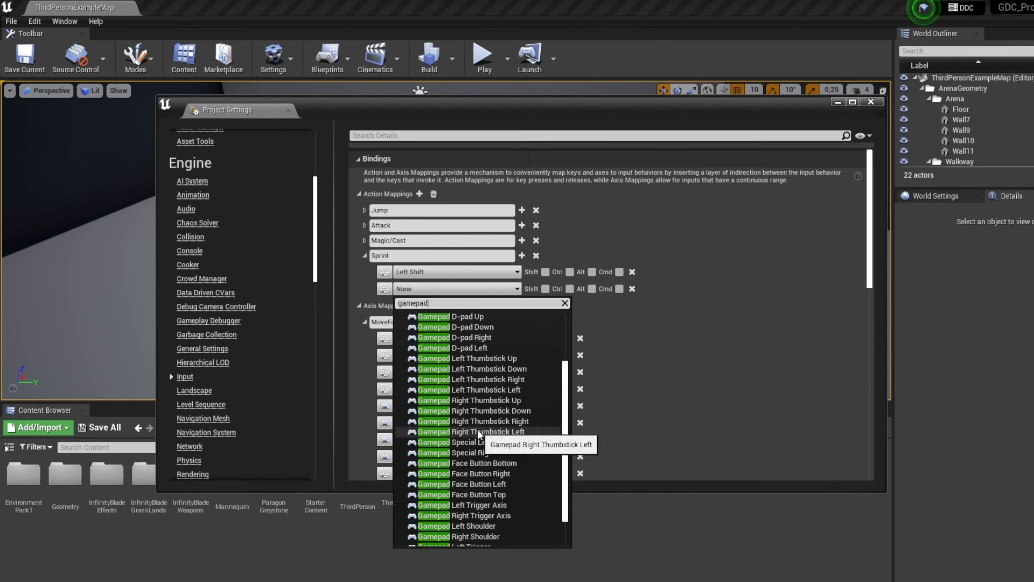
scroll(472, 420, down, 1)
scroll(472, 419, up, 3)
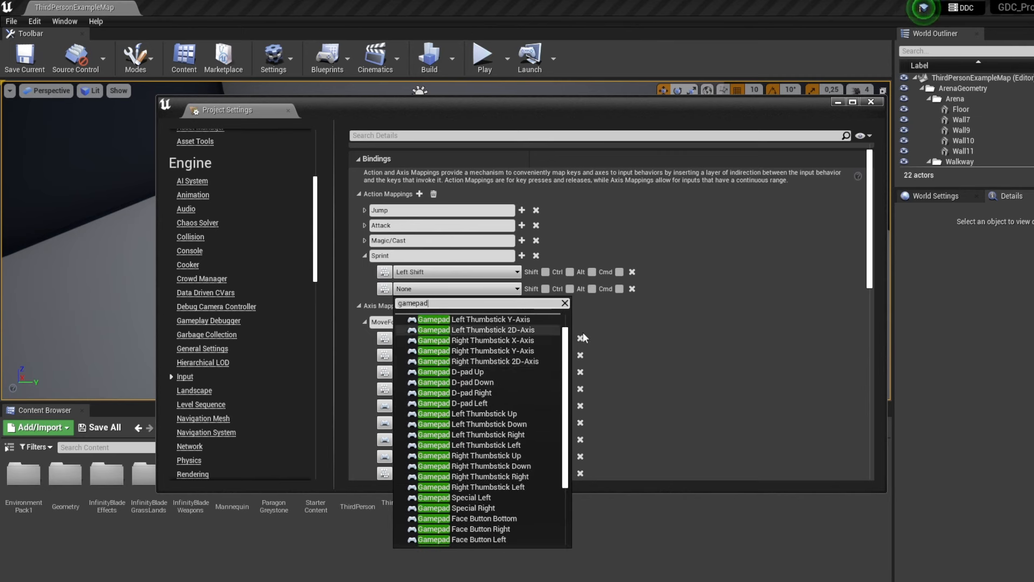
click(585, 339)
click(632, 289)
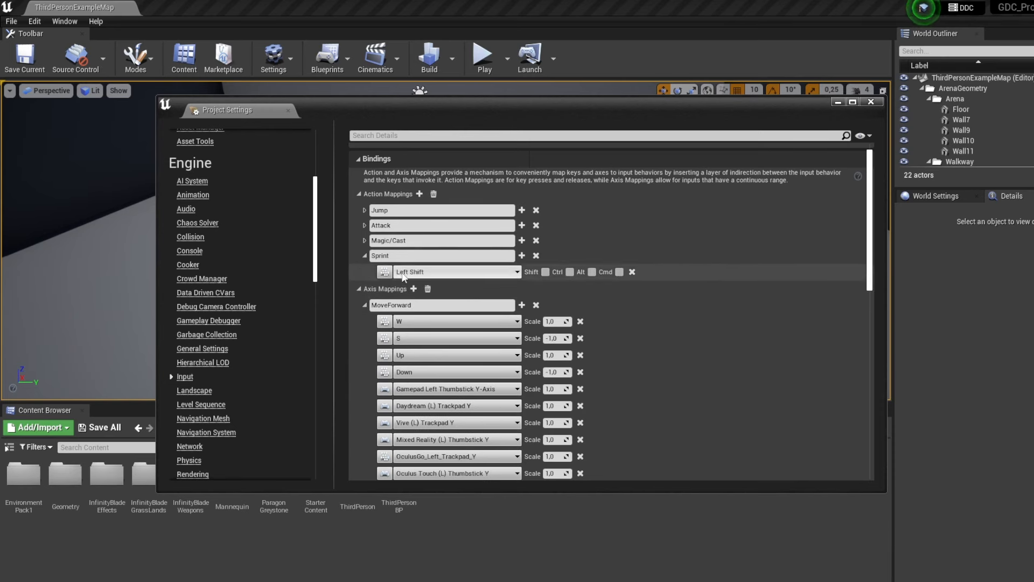
Collapse the Sprint and MoveForward mappings and the whole Axis Mappings group.
click(365, 256)
scroll(364, 266, down, 1)
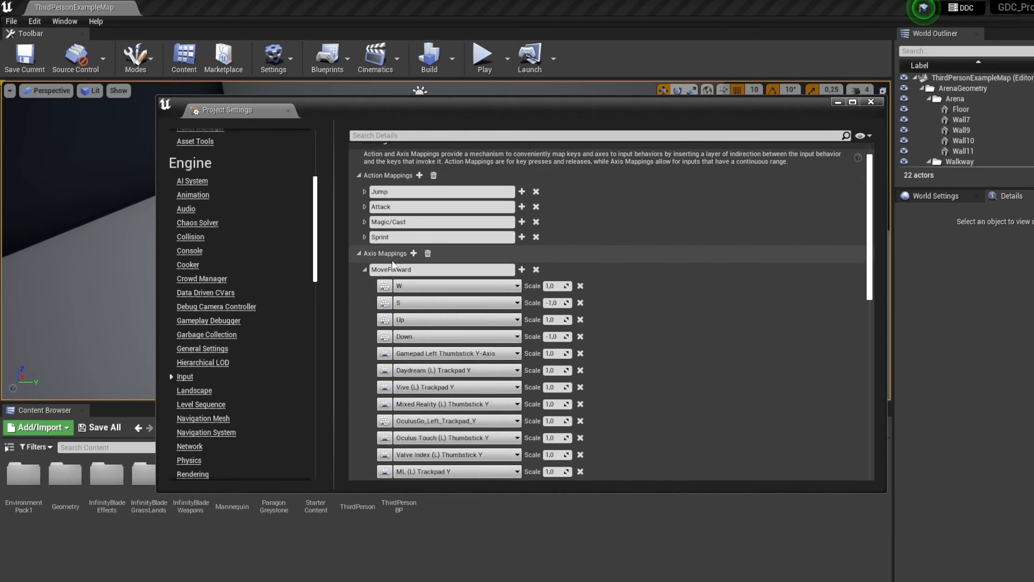
click(365, 270)
click(359, 253)
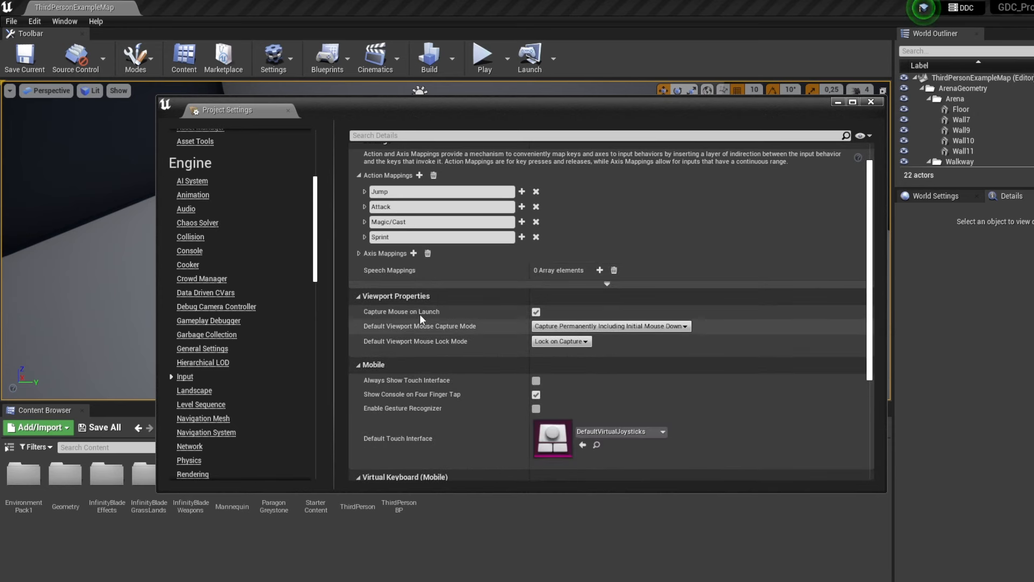
Close the Project Settings window and return to the level viewport.
scroll(431, 304, up, 3)
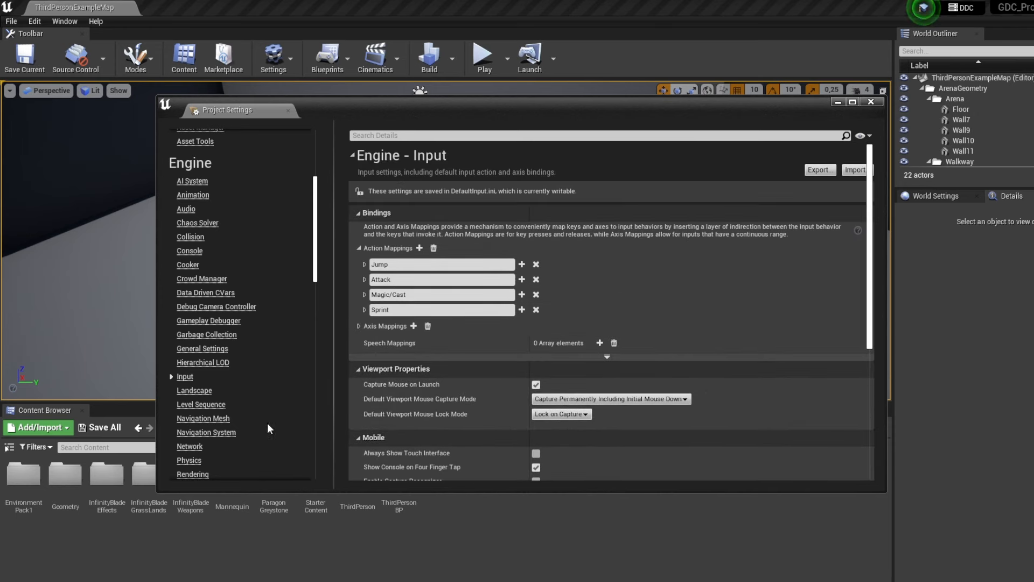
scroll(216, 424, up, 2)
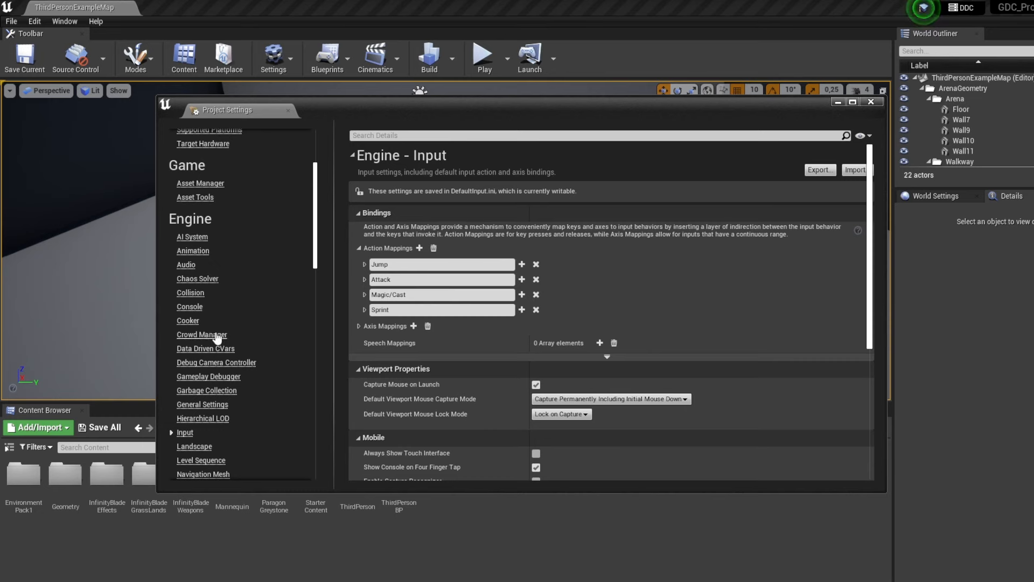
scroll(216, 333, up, 5)
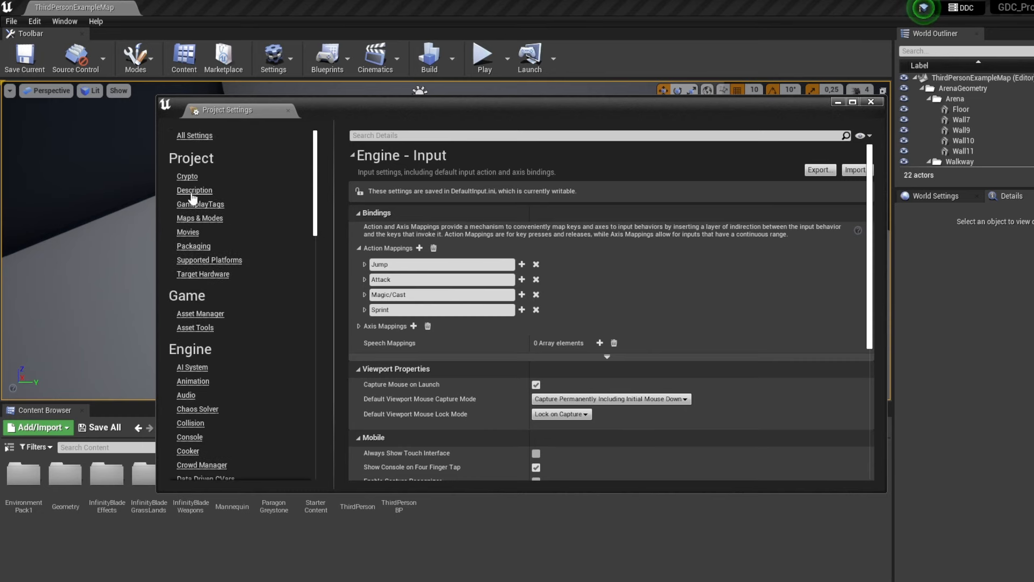
click(871, 102)
drag(559, 296, 556, 297)
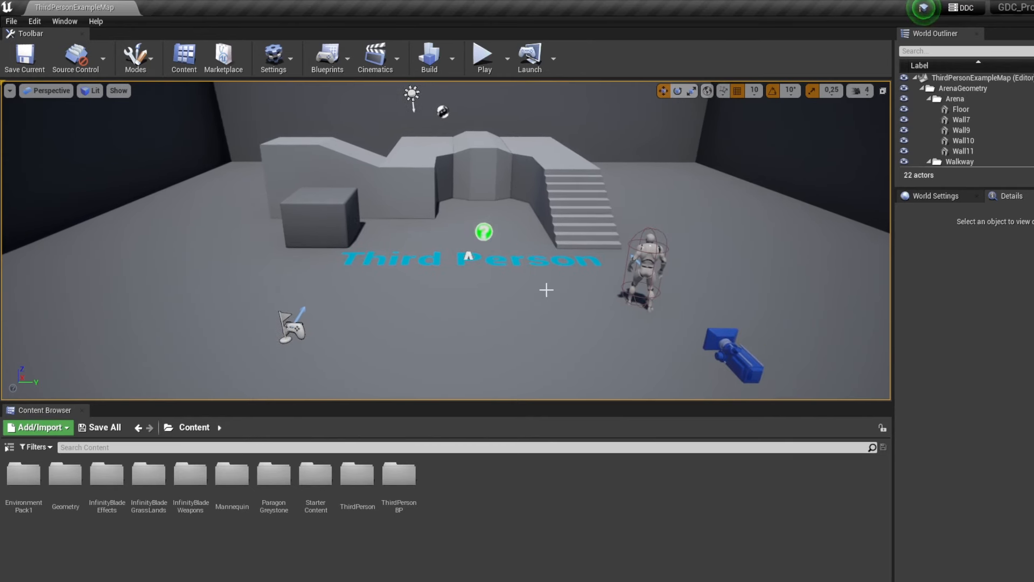